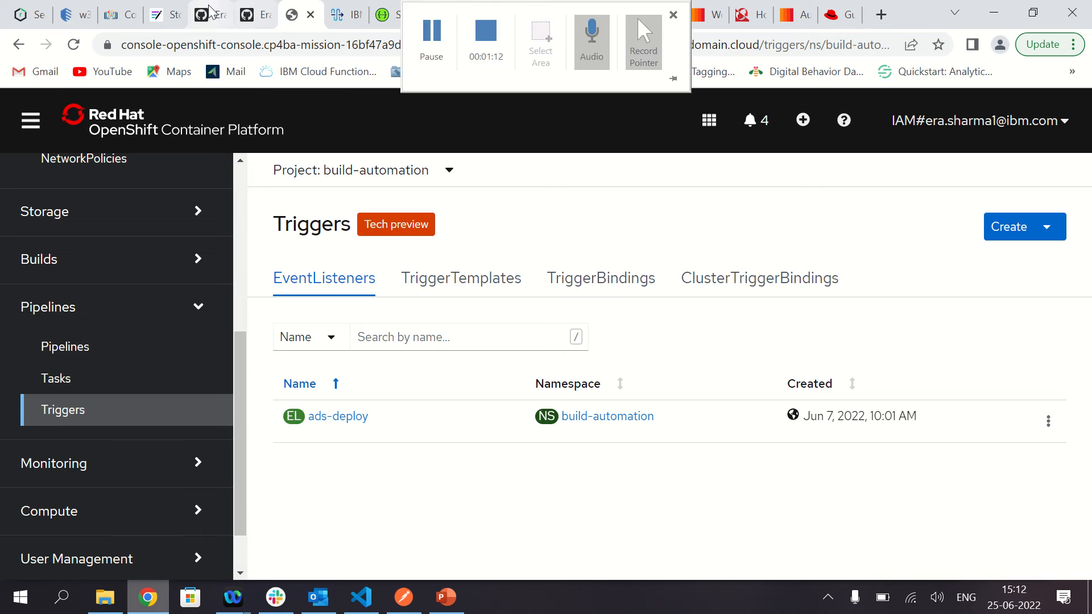
# Open eventlistener-ads-deploy.yaml in the ADS-CICD GitHub repository and review its trigger binding and template references
pyautogui.click(209, 6)
pyautogui.scroll(-4, 77, 449)
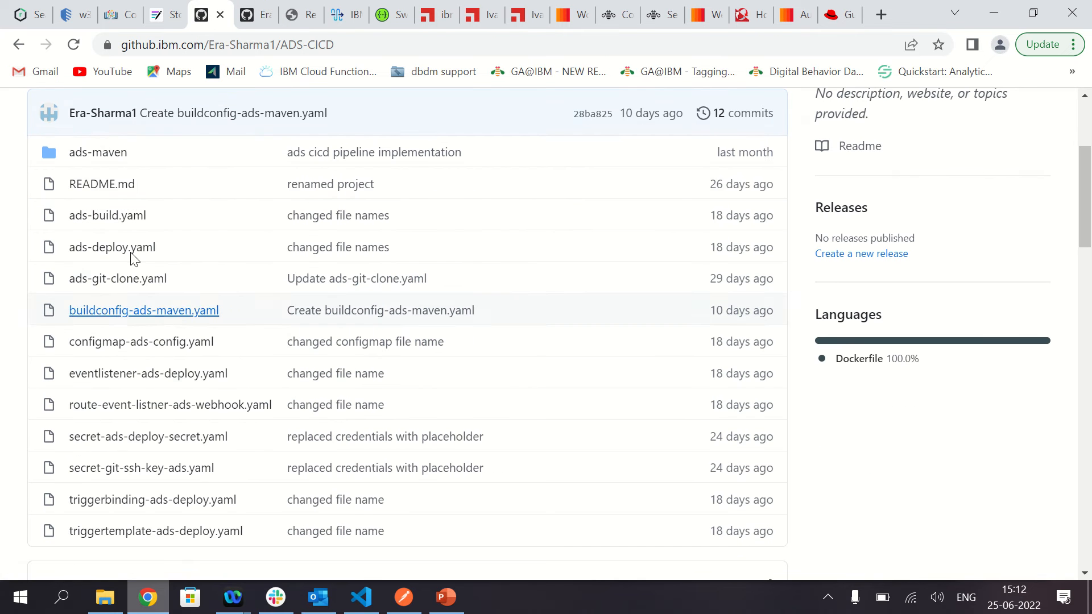
pyautogui.click(147, 379)
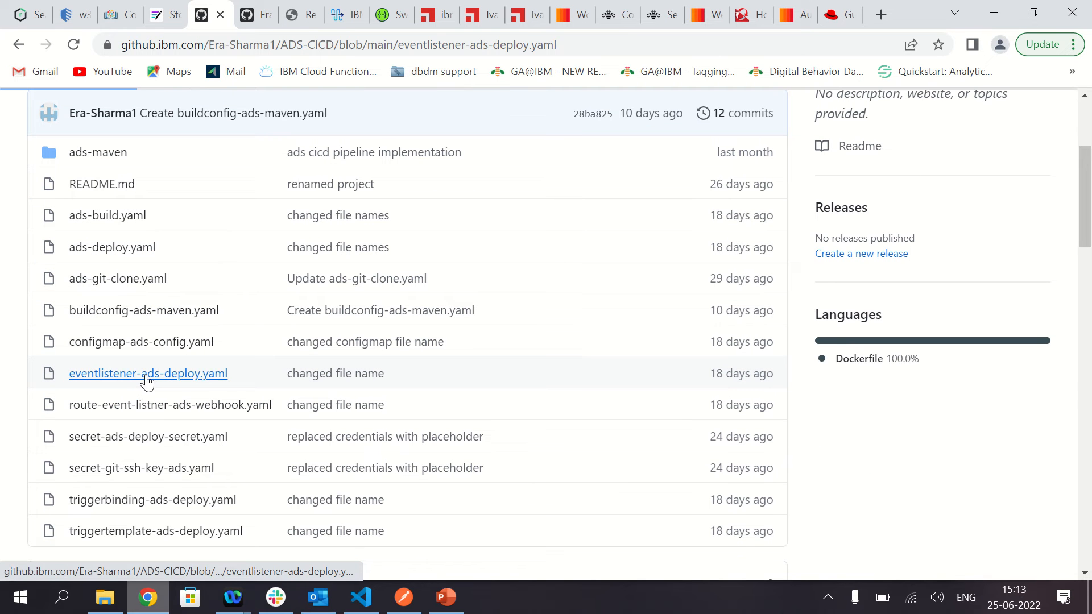
pyautogui.scroll(-4, 294, 426)
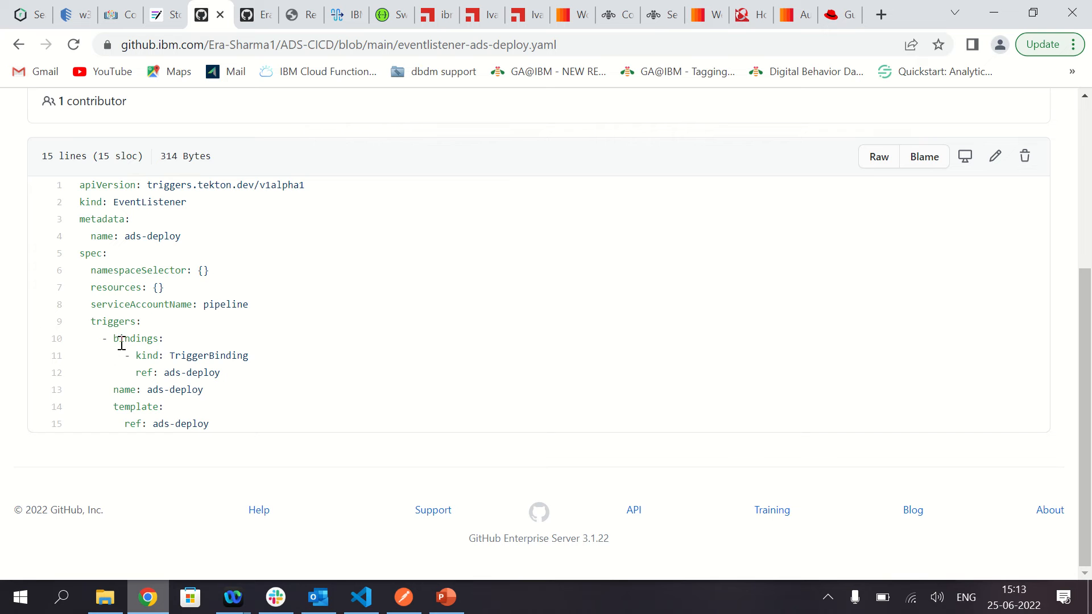
pyautogui.doubleClick(193, 372)
pyautogui.click(171, 383)
pyautogui.doubleClick(171, 384)
pyautogui.click(172, 424)
# Return to the ADS-CICD file list and review the route definition in route-event-listner-ads-webhook.yaml
pyautogui.click(18, 45)
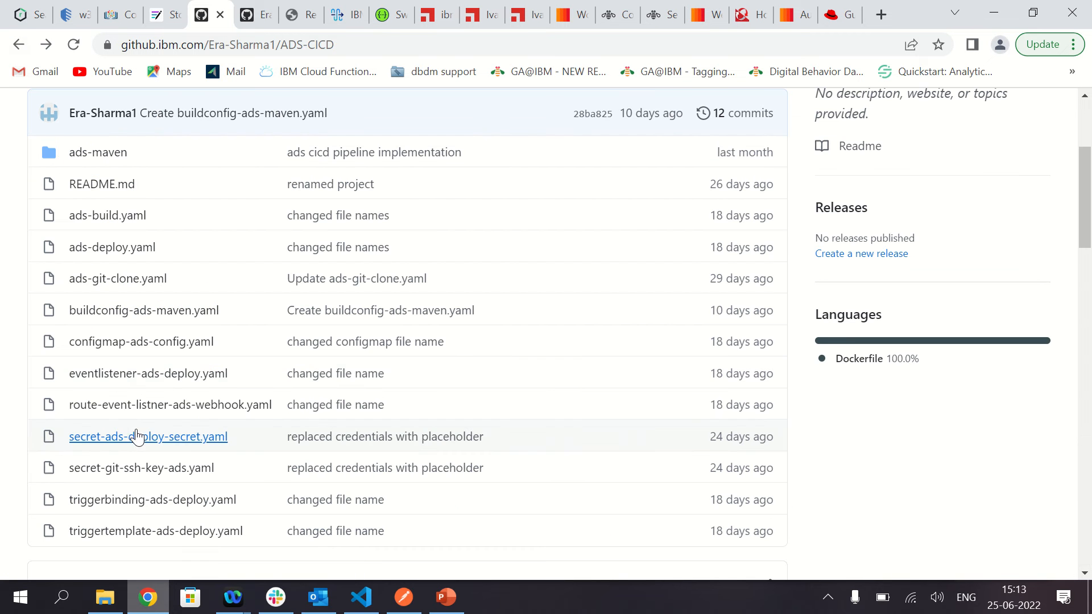
pyautogui.click(108, 408)
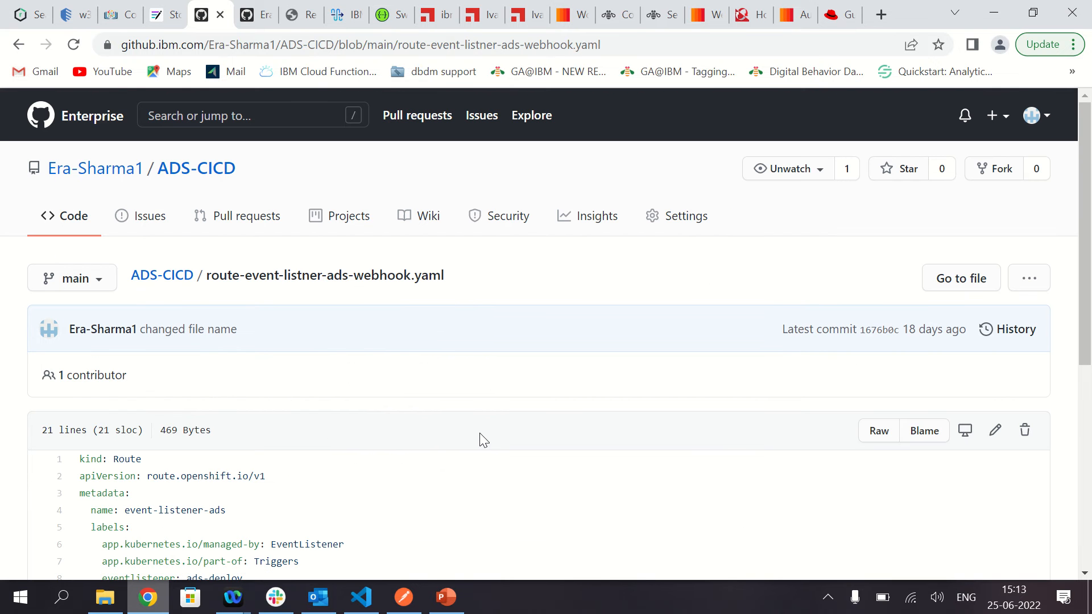
pyautogui.scroll(-5, 481, 440)
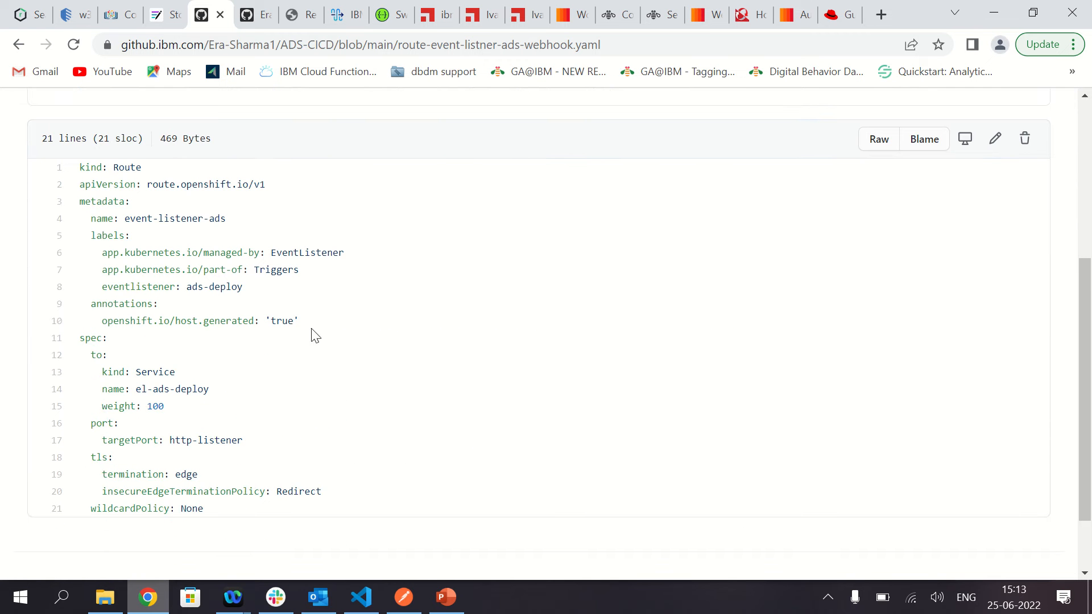
pyautogui.scroll(3, 277, 204)
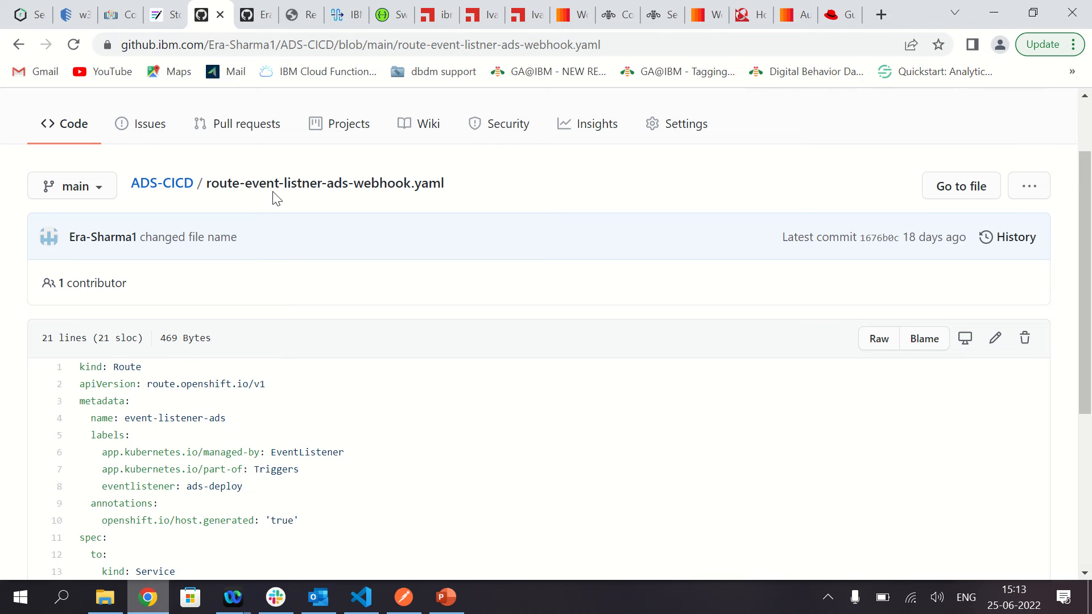
# Switch to the OpenShift console and view the Routes of the build-automation project
pyautogui.click(340, 14)
pyautogui.click(301, 14)
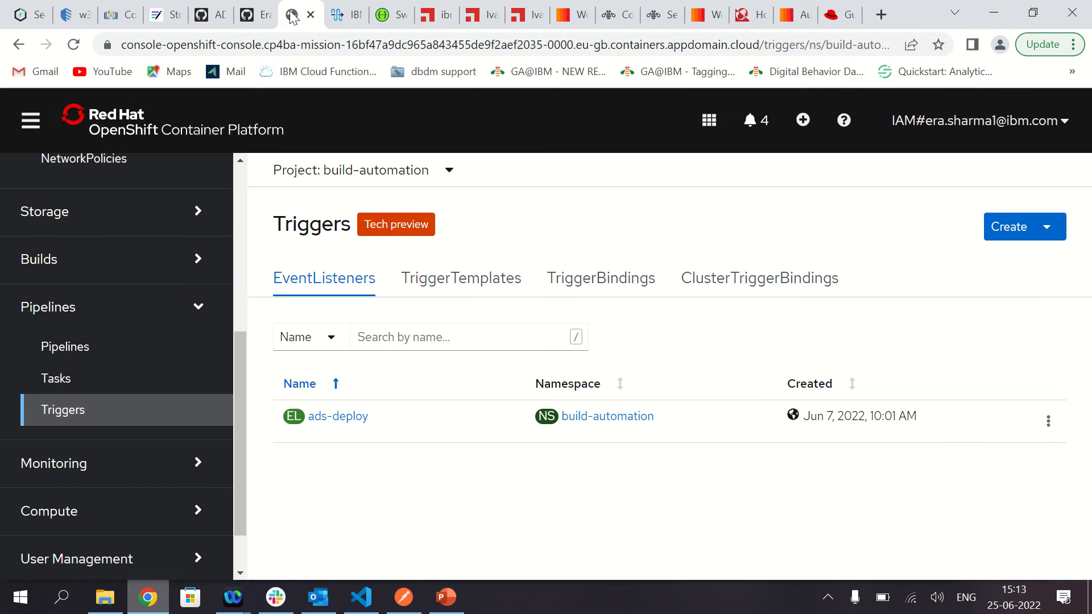
pyautogui.scroll(3, 68, 230)
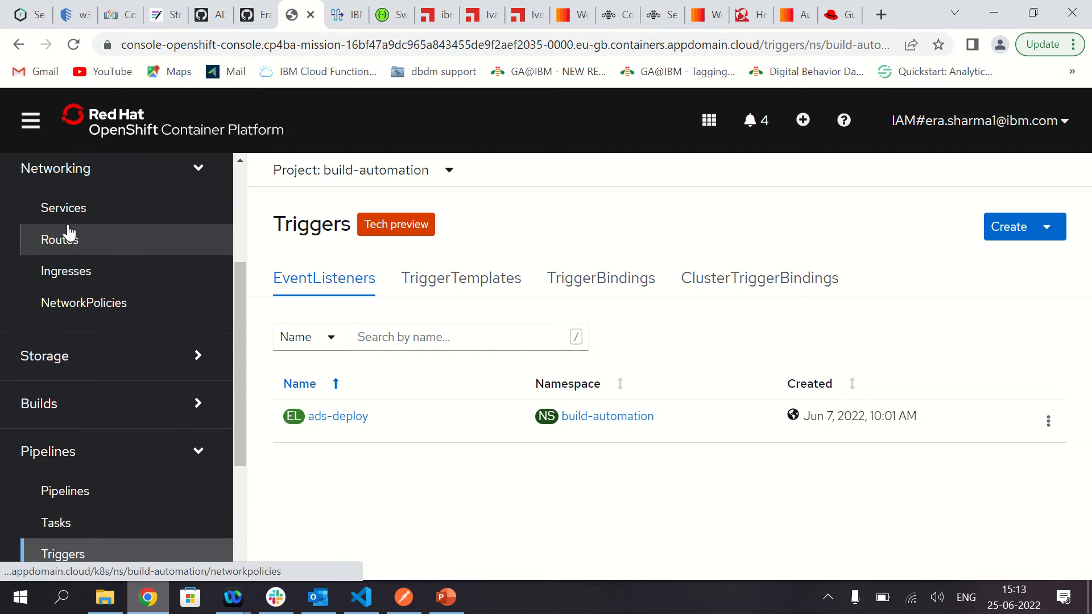
pyautogui.click(97, 243)
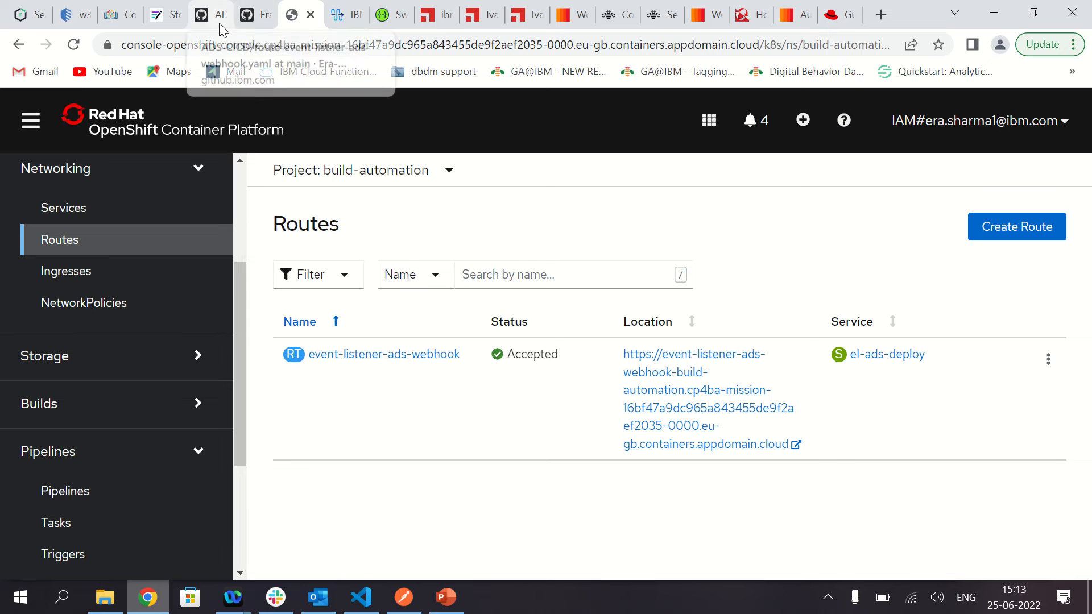
# Go back to the ADS-CICD repository, open triggerbinding-ads-deploy.yaml and highlight the url parameter with its value
pyautogui.click(253, 27)
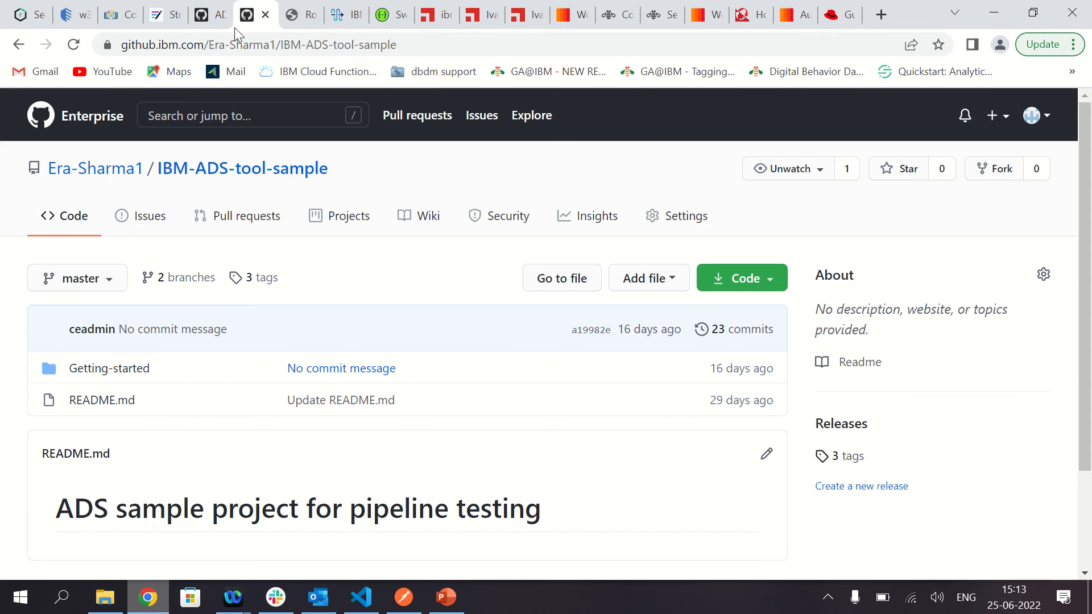
pyautogui.click(220, 19)
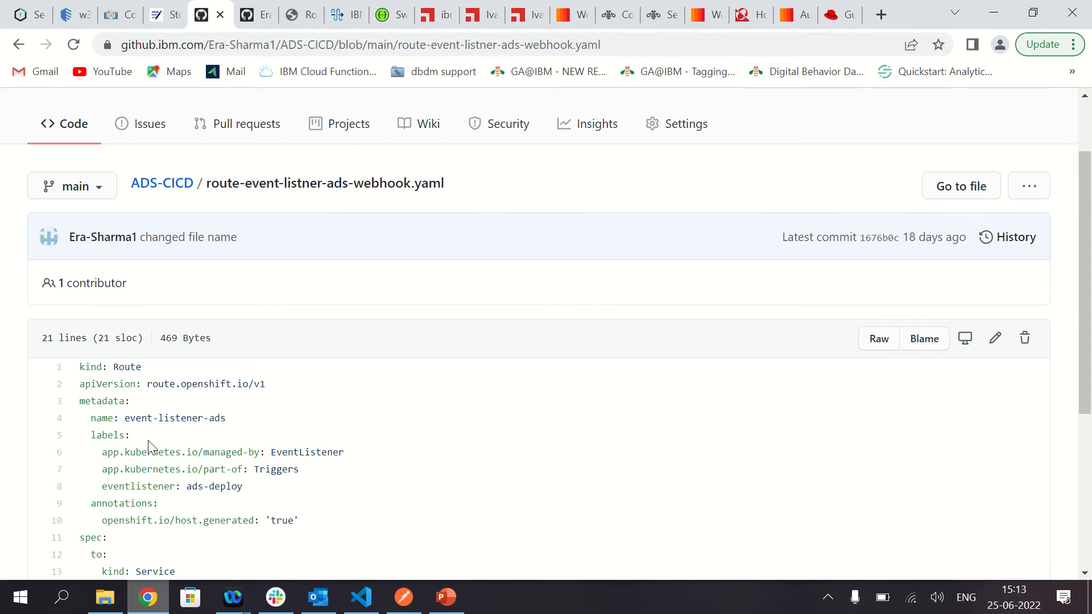
pyautogui.click(18, 44)
pyautogui.scroll(-2, 159, 461)
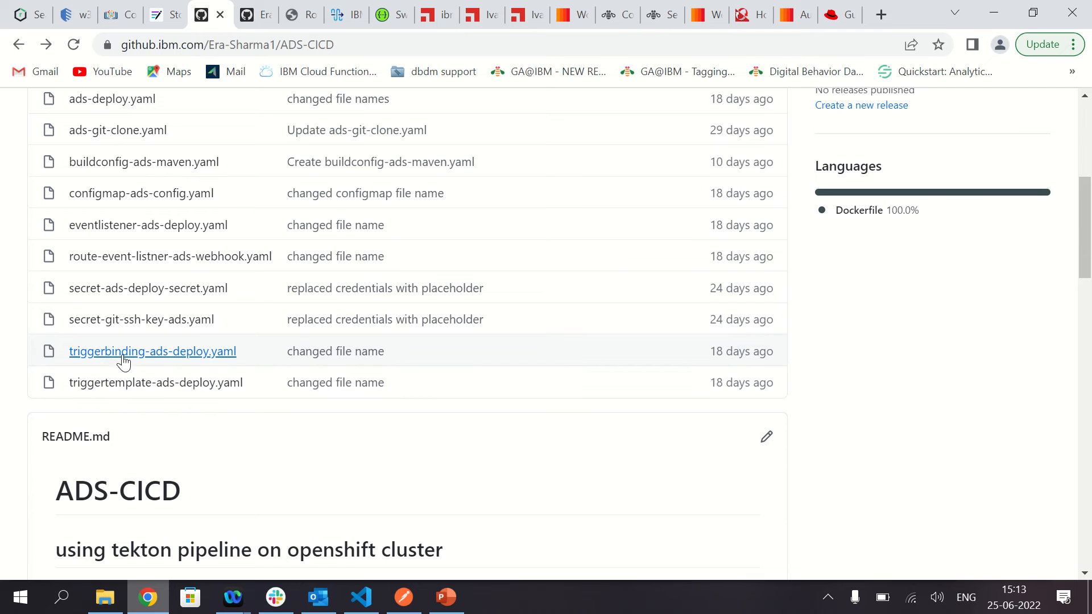
pyautogui.click(123, 360)
pyautogui.scroll(-3, 238, 421)
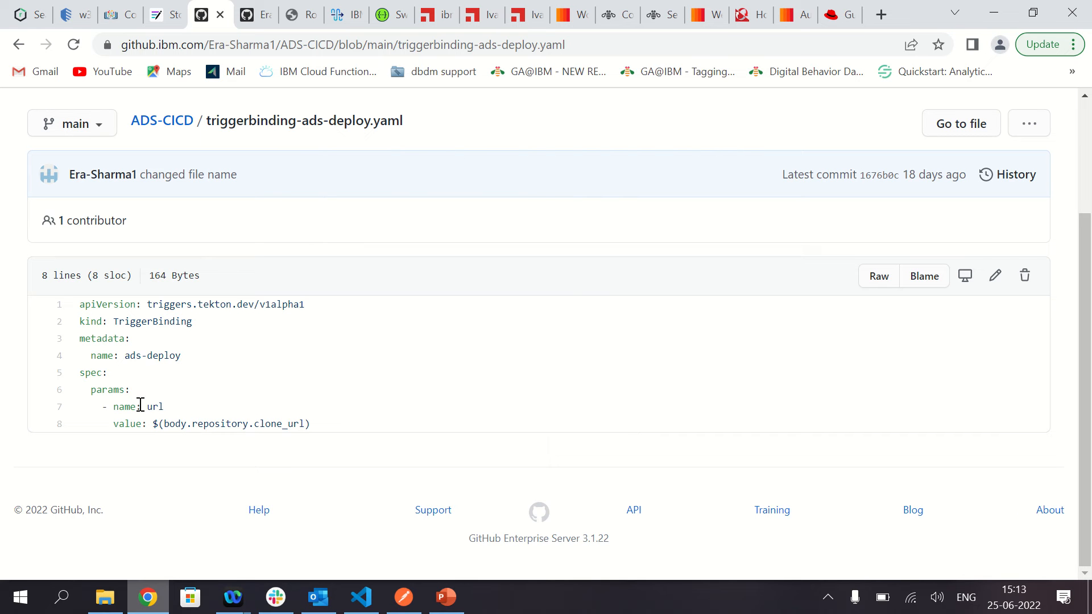
pyautogui.moveTo(140, 405); pyautogui.dragTo(332, 428)
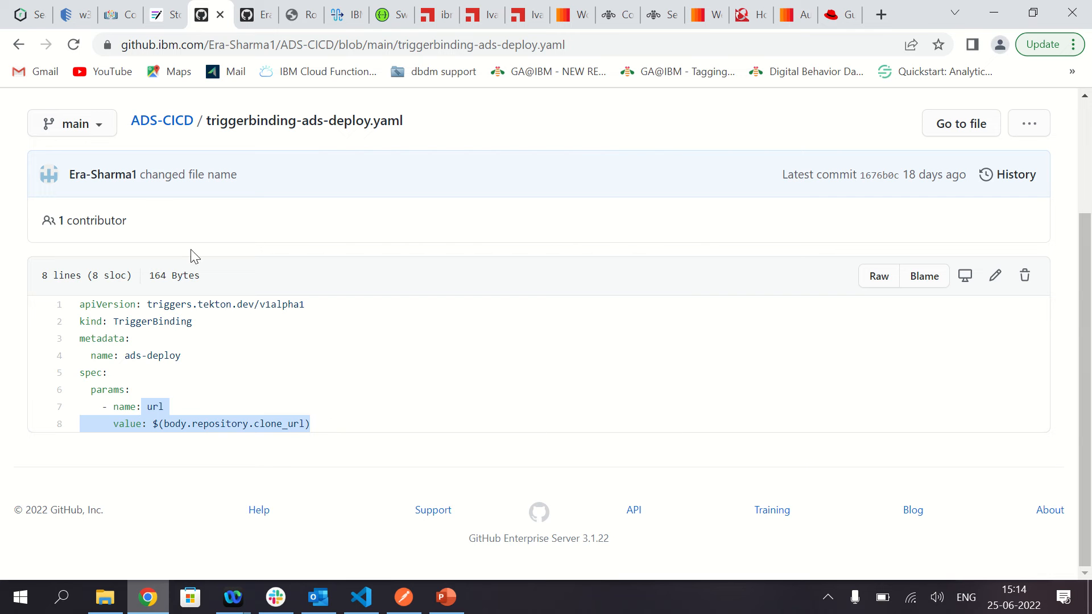
# Open triggertemplate-ads-deploy.yaml from the repository and highlight its resourcetemplates section and PipelineRun kind
pyautogui.click(17, 51)
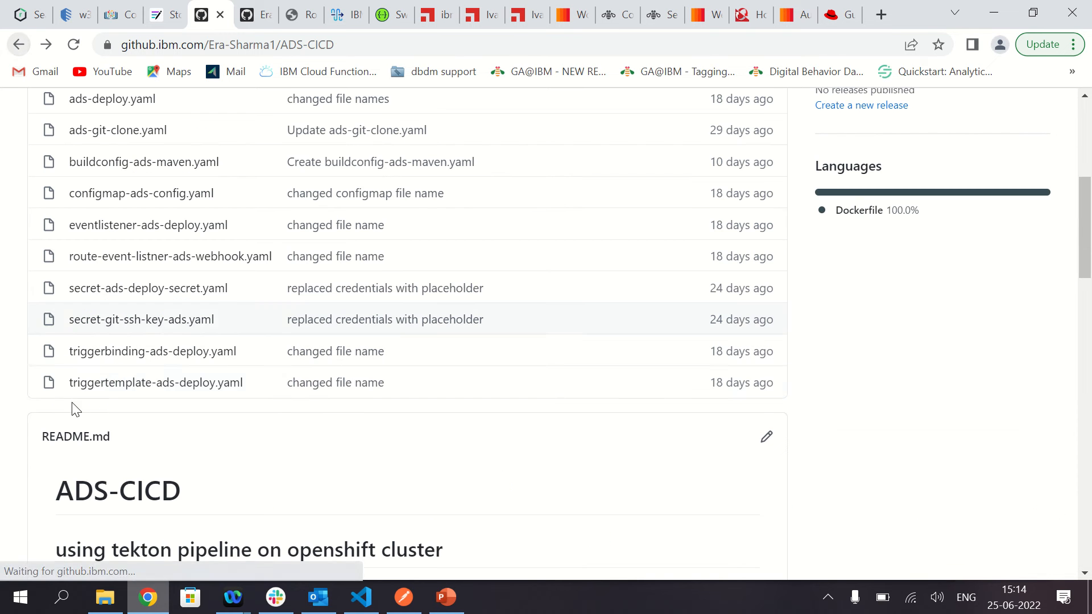
pyautogui.click(157, 389)
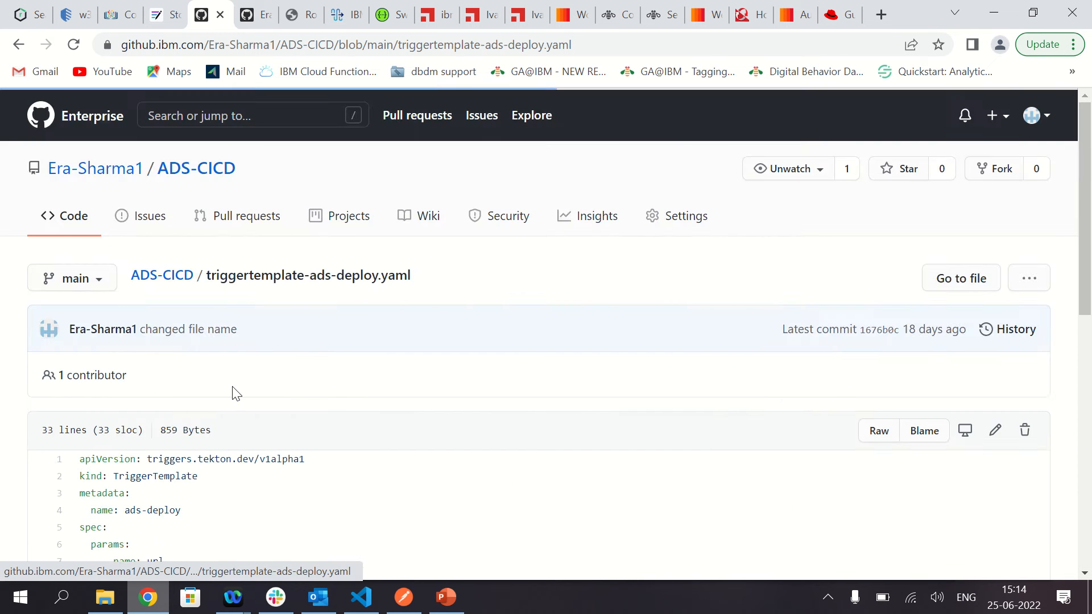
pyautogui.scroll(-4, 314, 458)
pyautogui.scroll(-2, 315, 454)
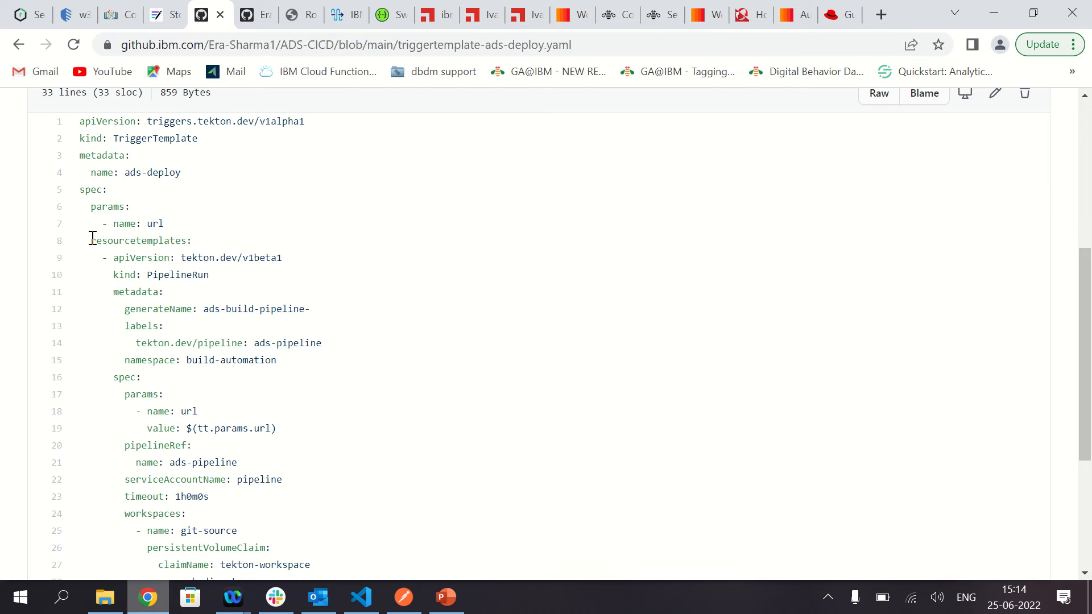
pyautogui.moveTo(93, 239); pyautogui.dragTo(195, 241)
pyautogui.doubleClick(175, 274)
# Examine the PipelineRun spec in the trigger template, highlighting the workspaces entries and the url parameter's value
pyautogui.scroll(-2, 131, 330)
pyautogui.moveTo(120, 305); pyautogui.dragTo(236, 383)
pyautogui.scroll(-3, 241, 381)
pyautogui.moveTo(131, 287); pyautogui.dragTo(241, 427)
pyautogui.scroll(2, 361, 280)
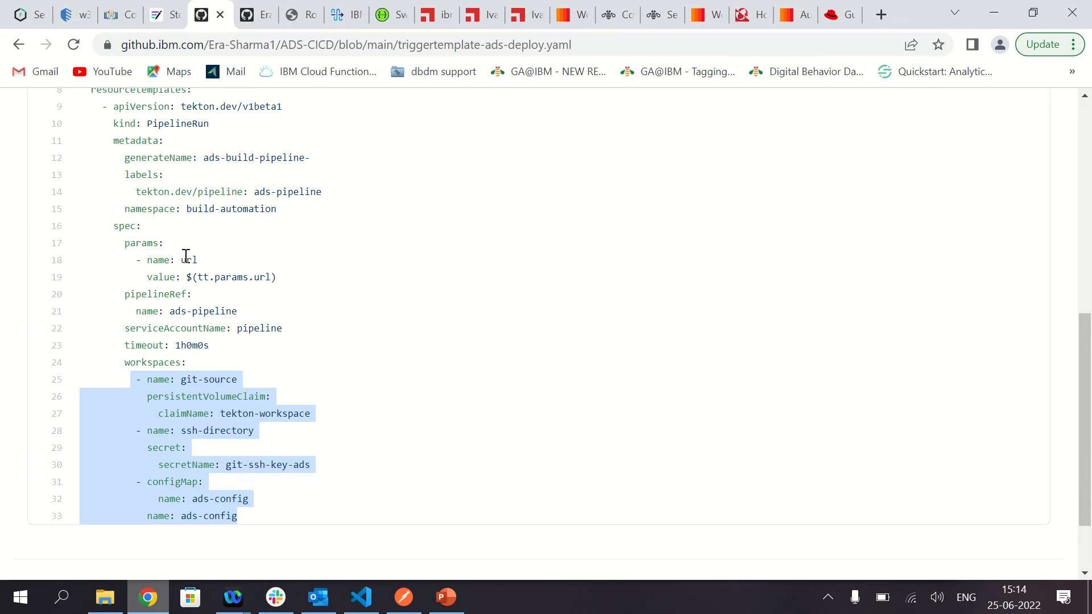
pyautogui.doubleClick(186, 257)
pyautogui.doubleClick(227, 275)
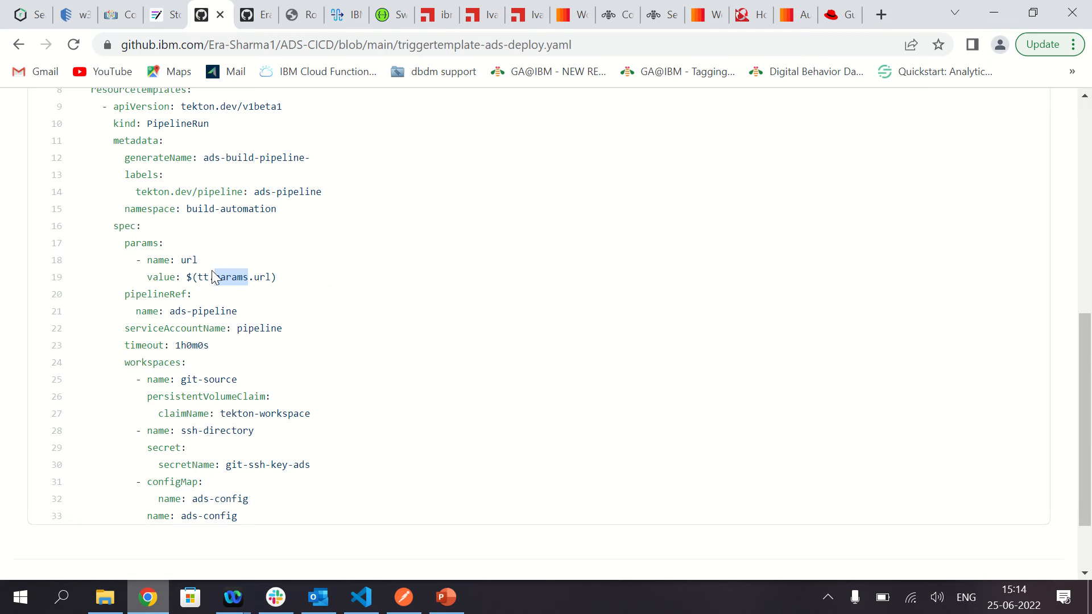
pyautogui.scroll(3, 349, 359)
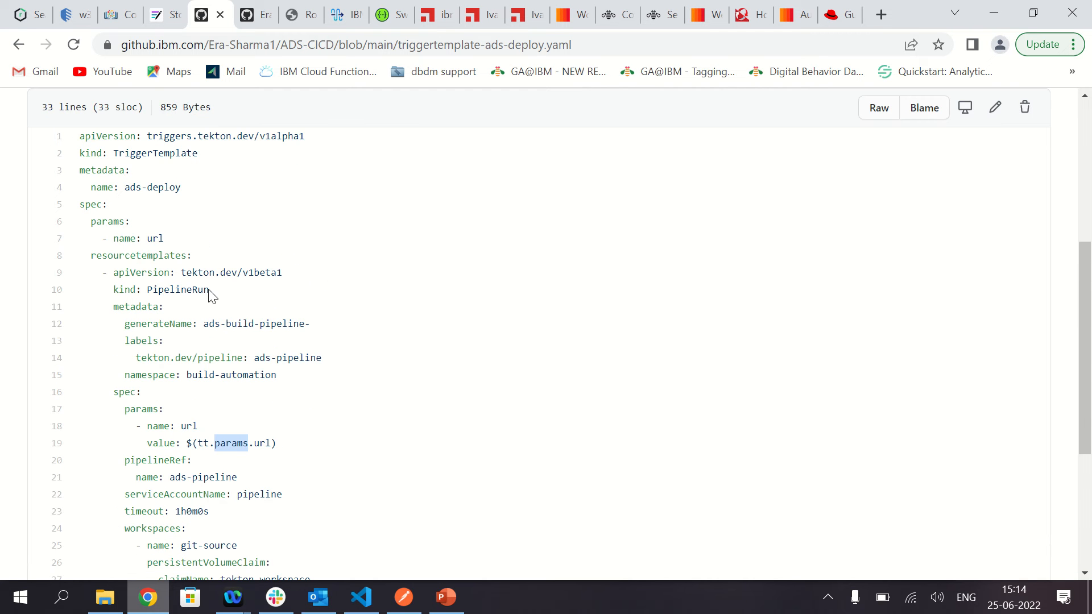
# Return to the OpenShift console and view the TriggerTemplates and TriggerBindings of the build-automation project
pyautogui.click(18, 44)
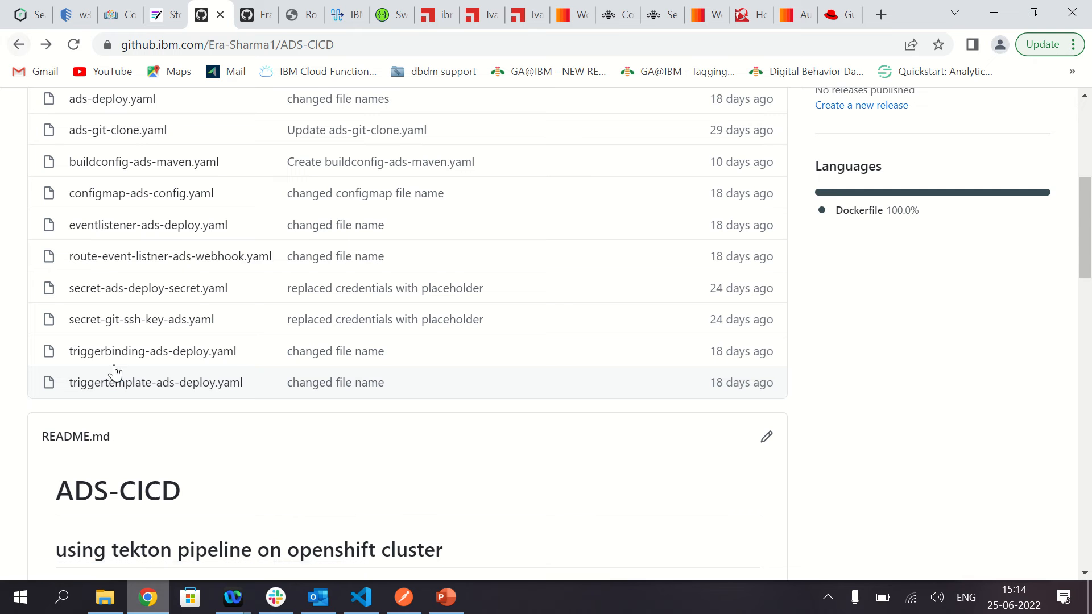
pyautogui.scroll(2, 95, 305)
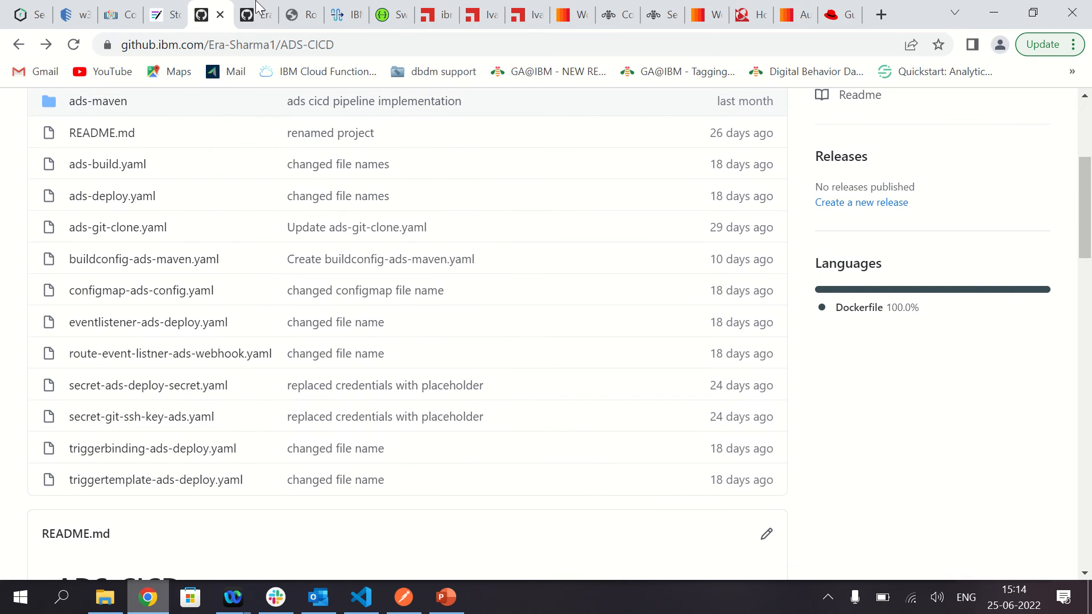
pyautogui.click(254, 20)
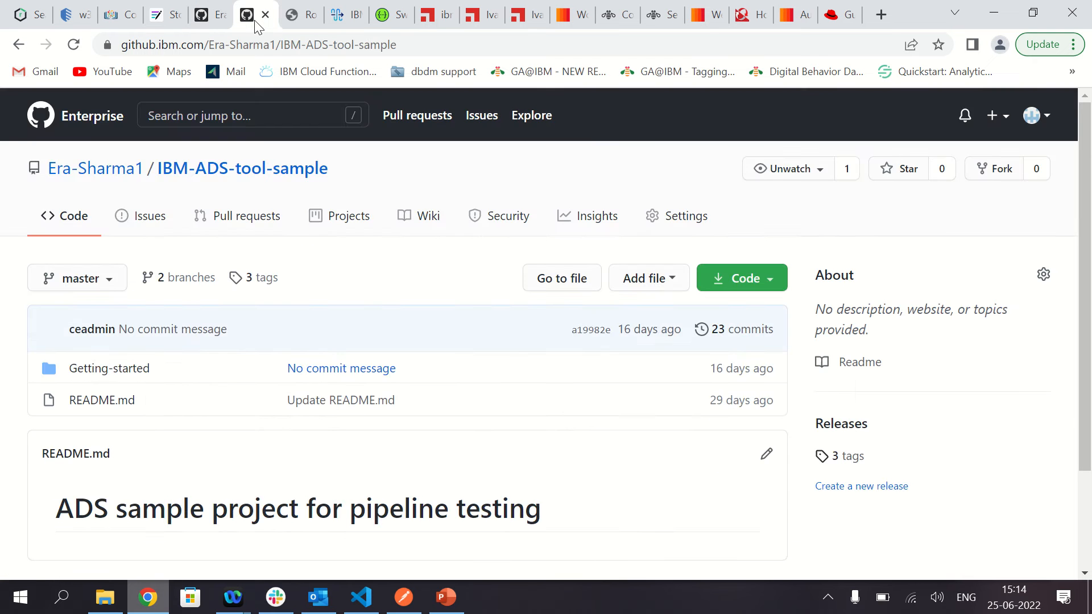
pyautogui.click(291, 22)
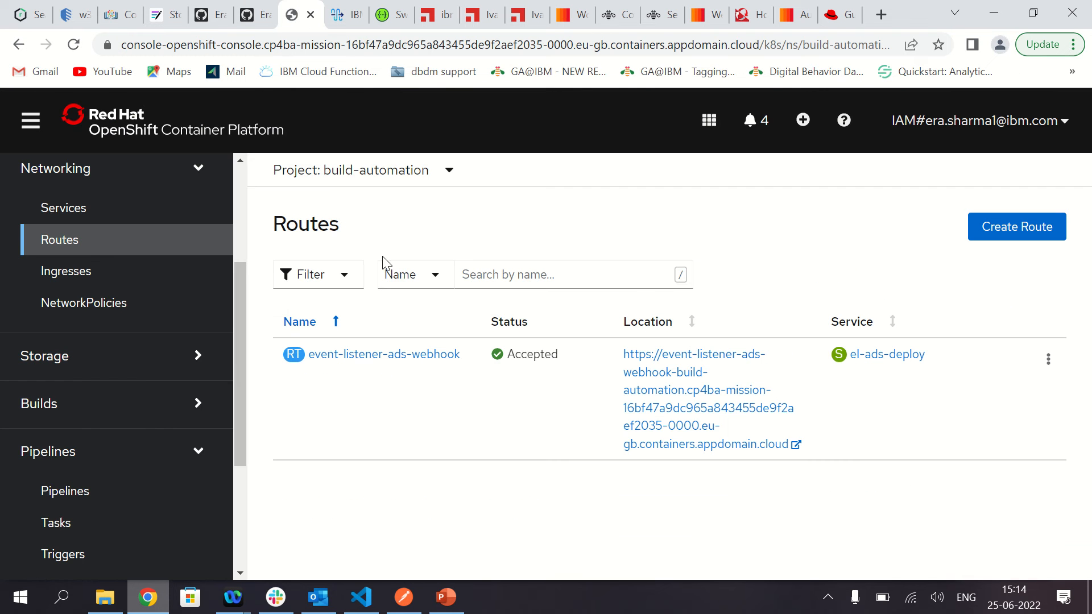
pyautogui.click(79, 559)
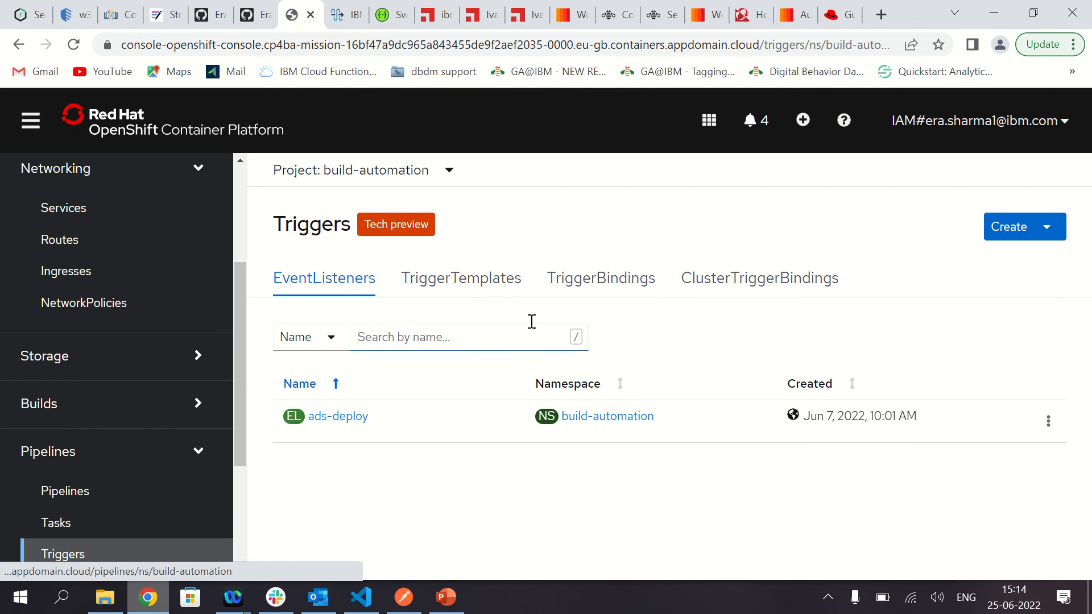
pyautogui.click(485, 293)
pyautogui.click(607, 279)
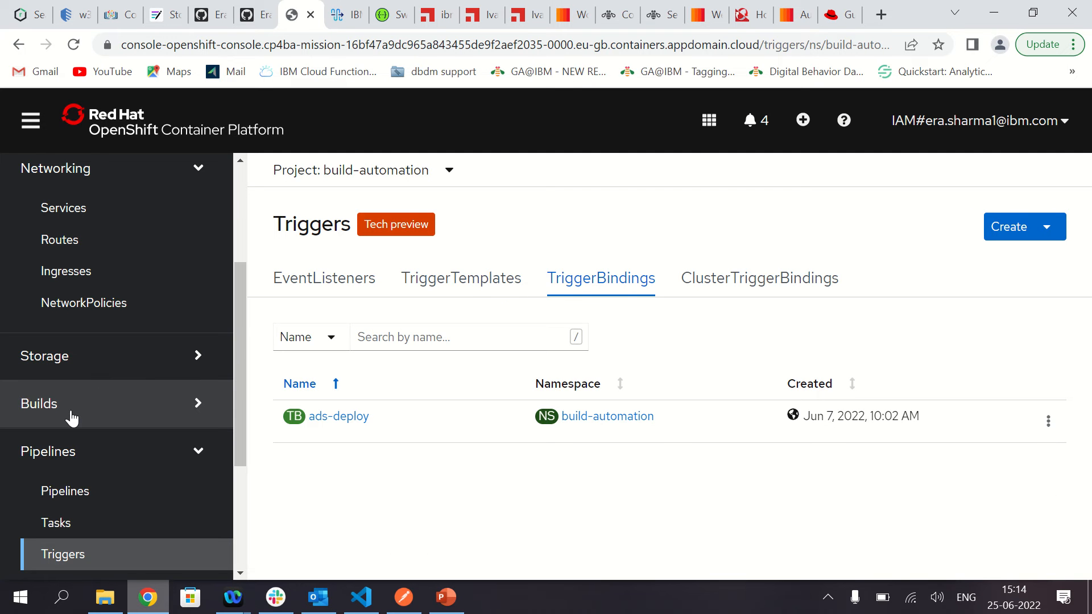
# Open the webhook settings of the IBM-ADS-tool-sample repository on GitHub
pyautogui.click(261, 20)
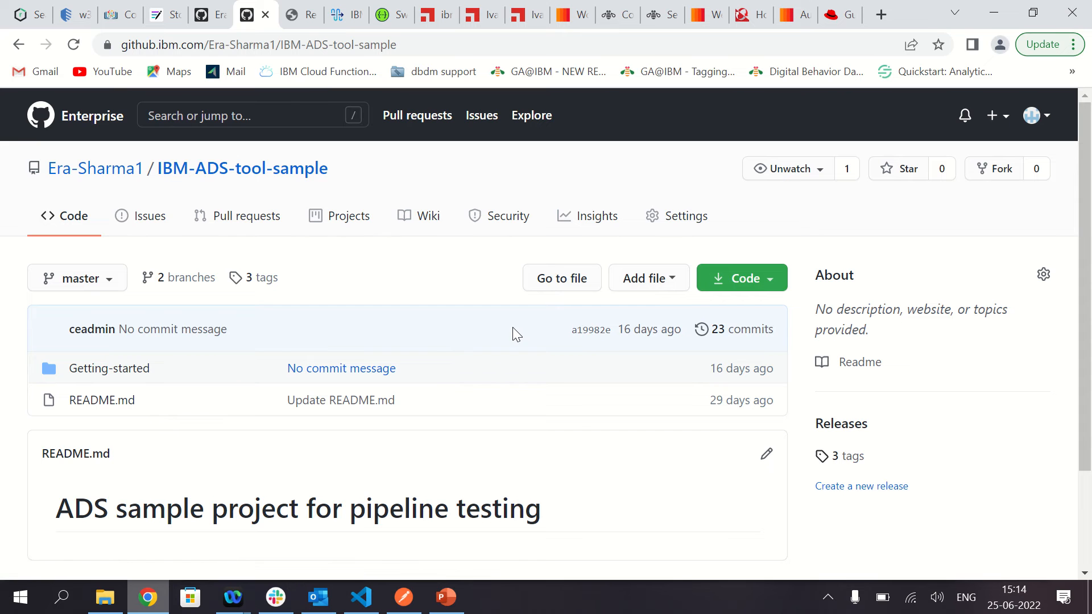
pyautogui.click(682, 219)
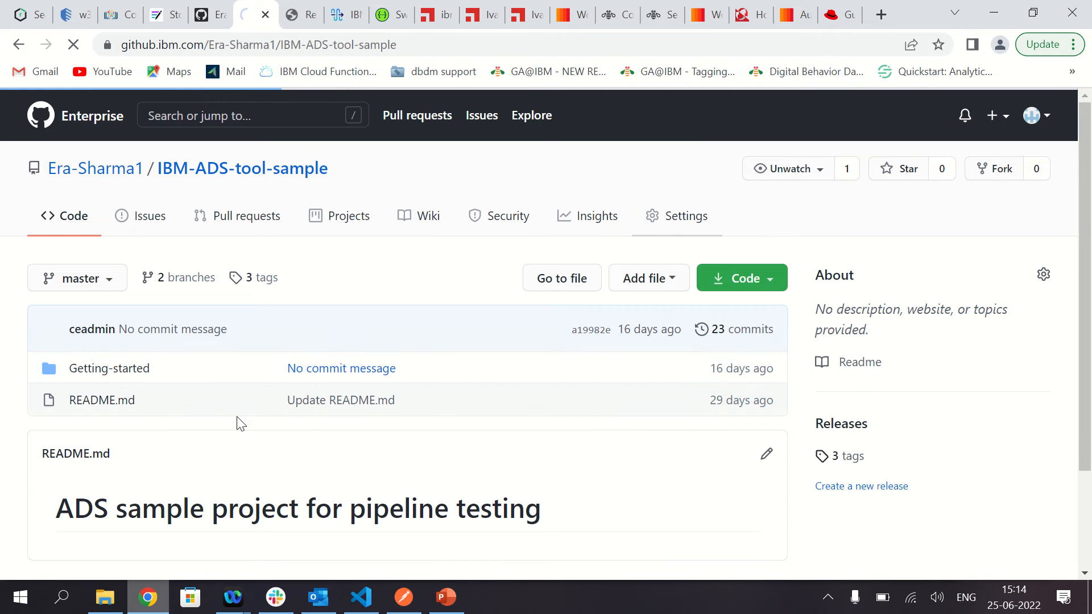
pyautogui.scroll(-4, 305, 429)
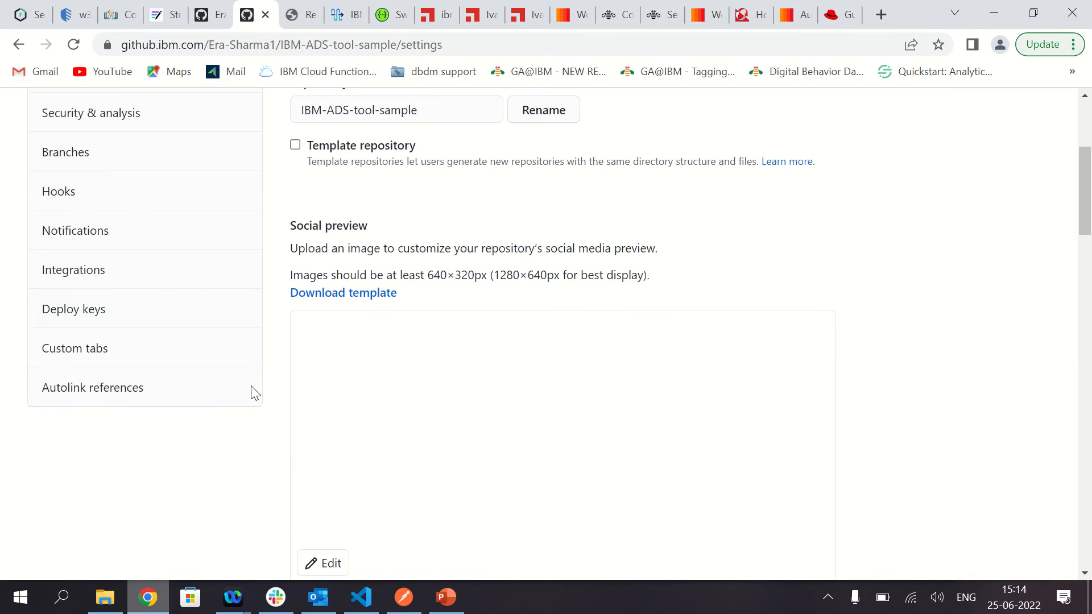
pyautogui.click(63, 199)
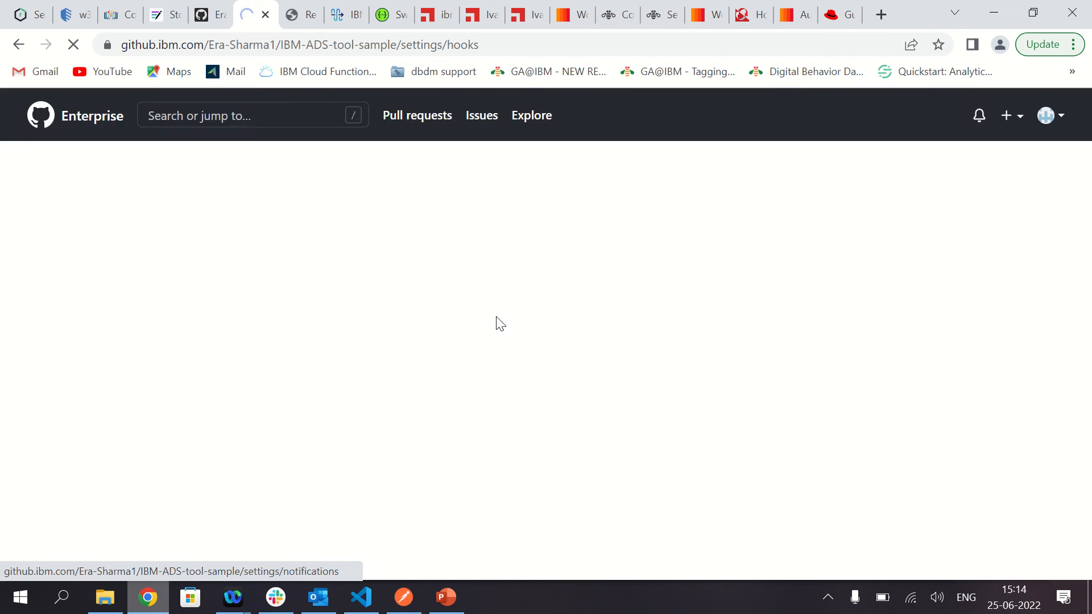
pyautogui.scroll(-2, 588, 350)
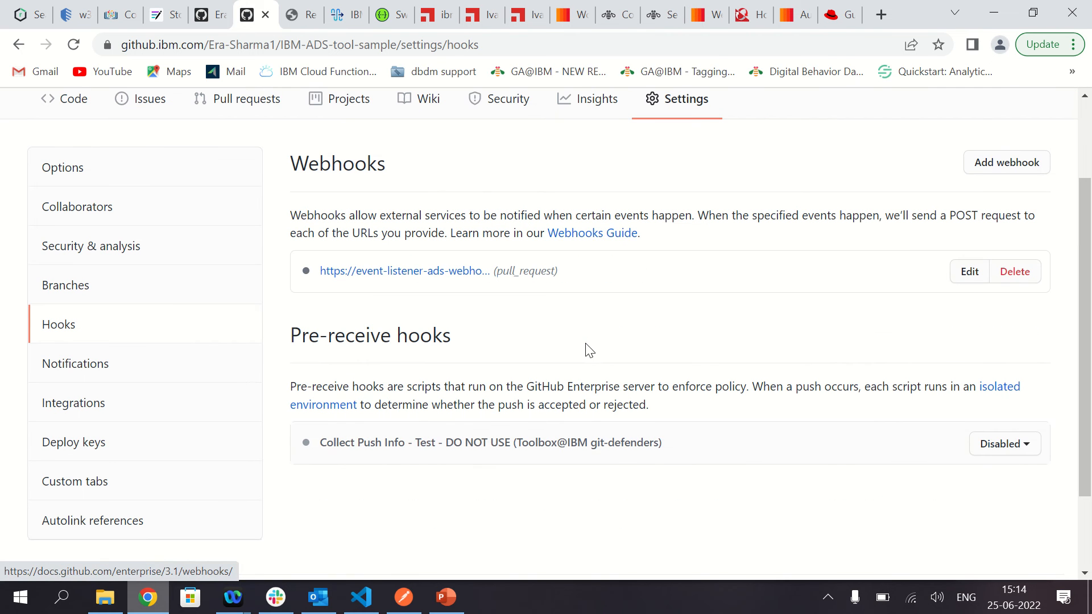
# Open the existing event-listener webhook for editing and review its payload URL and content type options
pyautogui.click(969, 274)
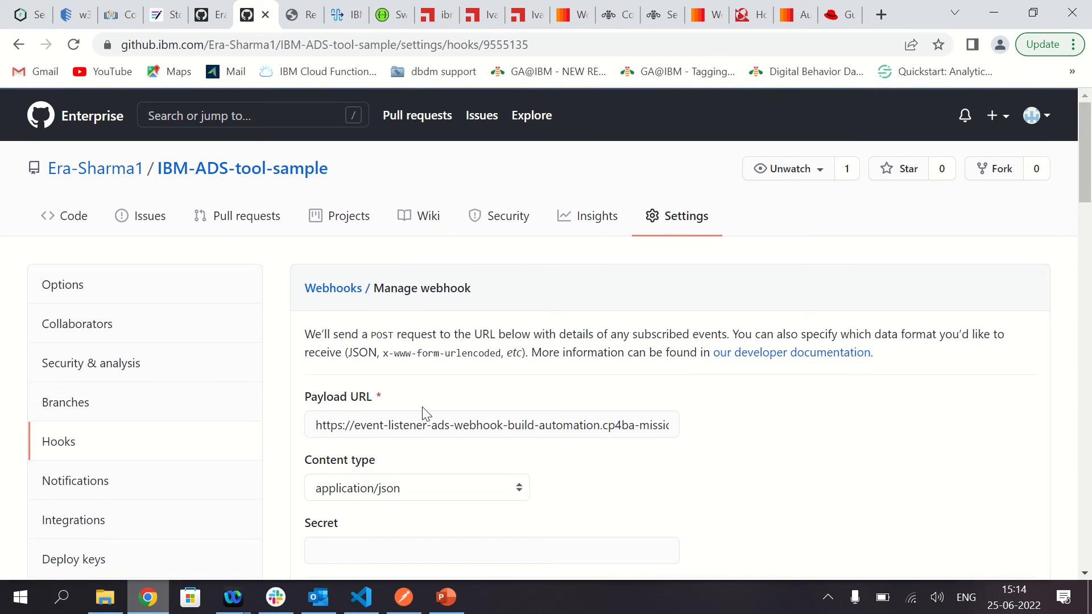
pyautogui.scroll(-2, 398, 398)
pyautogui.scroll(-1, 435, 317)
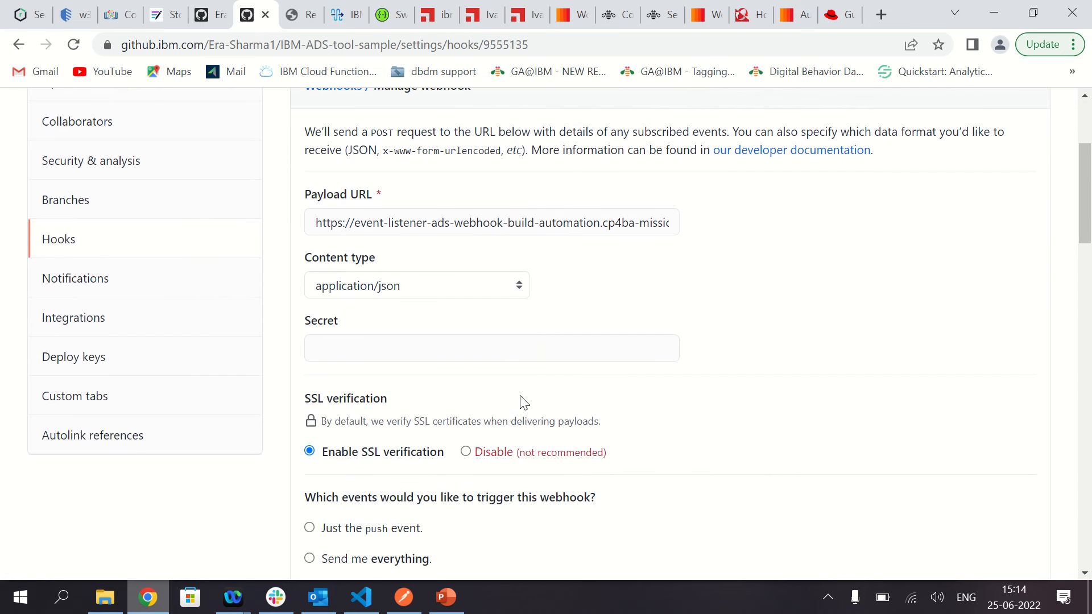
pyautogui.click(445, 279)
pyautogui.click(445, 279)
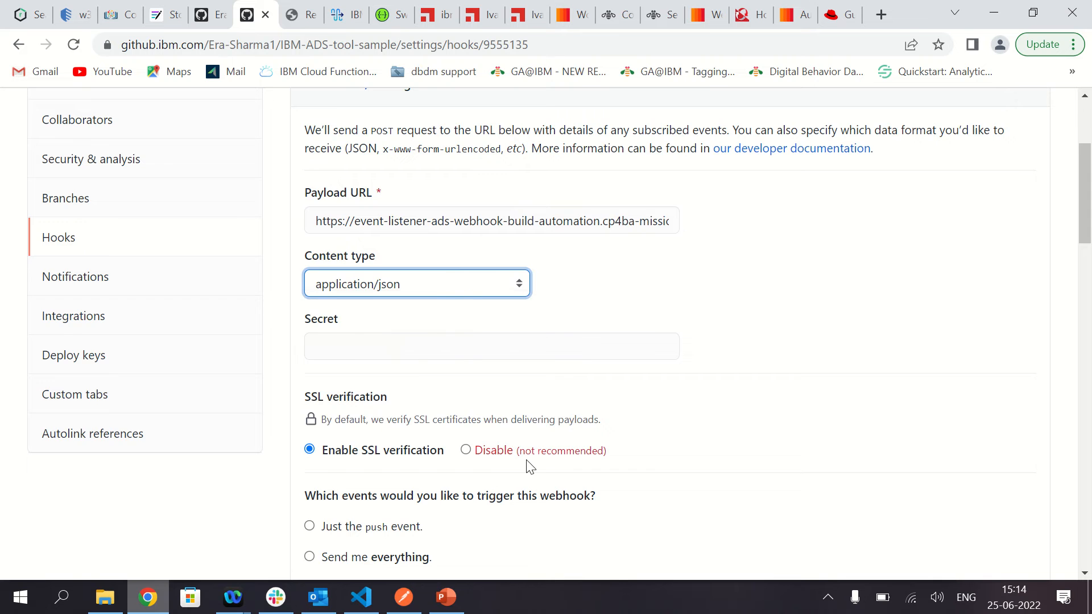
# Review the webhook's SSL verification setting, its individually selected trigger events including Pull requests, and its Active option
pyautogui.scroll(-2, 444, 384)
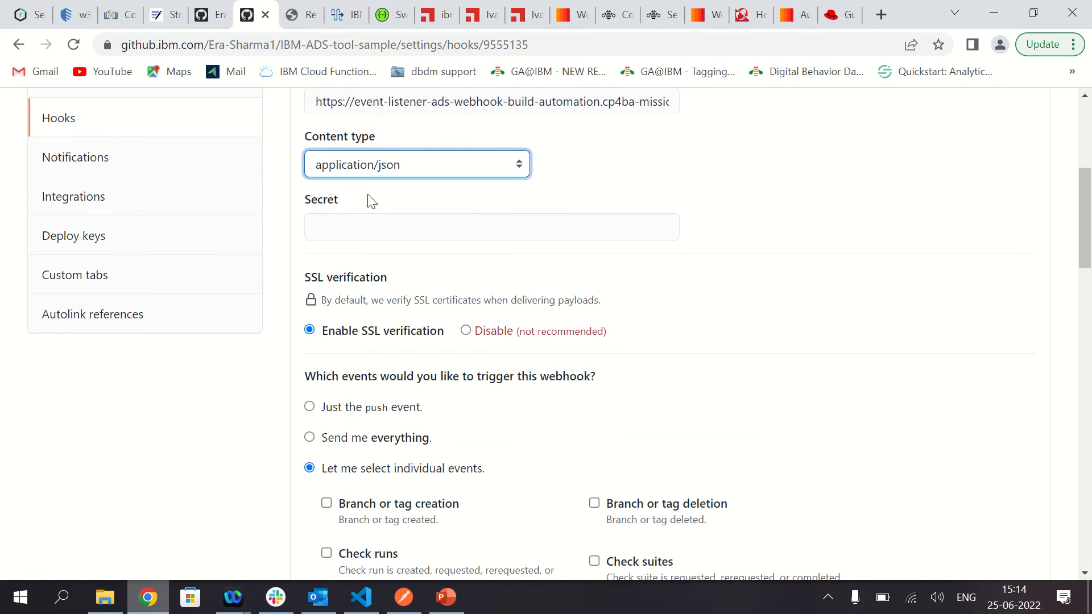
pyautogui.scroll(-2, 668, 329)
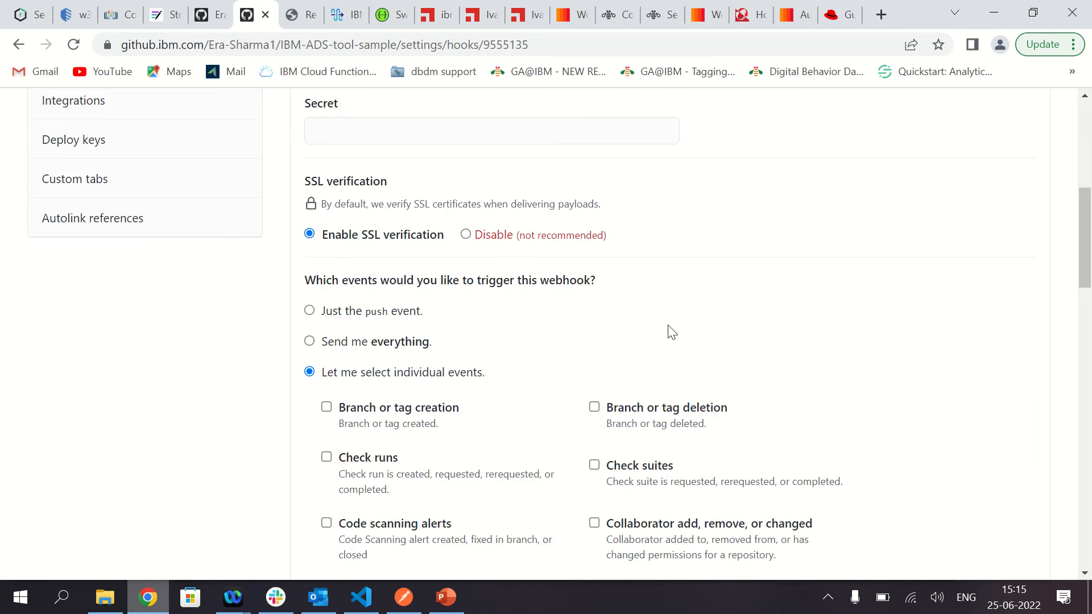
pyautogui.scroll(-1, 459, 345)
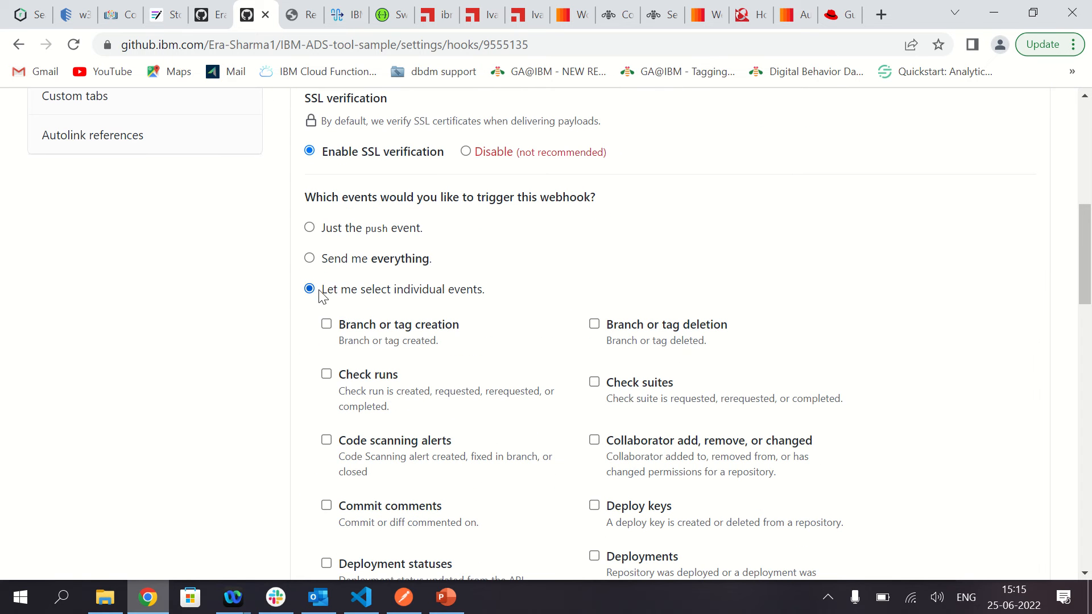
pyautogui.scroll(-8, 461, 381)
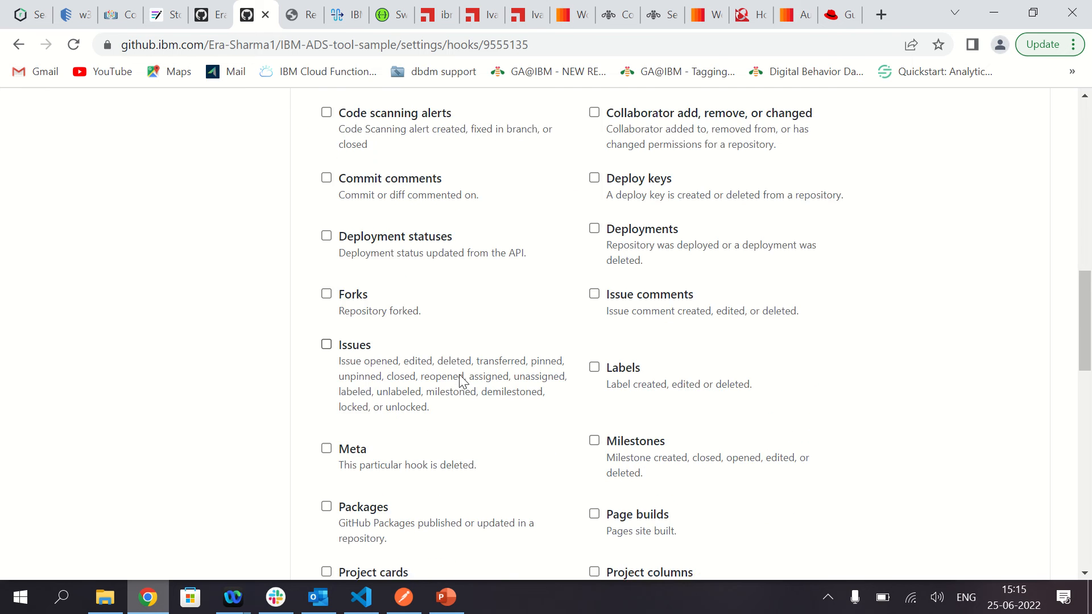
pyautogui.scroll(2, 417, 300)
pyautogui.scroll(-6, 353, 422)
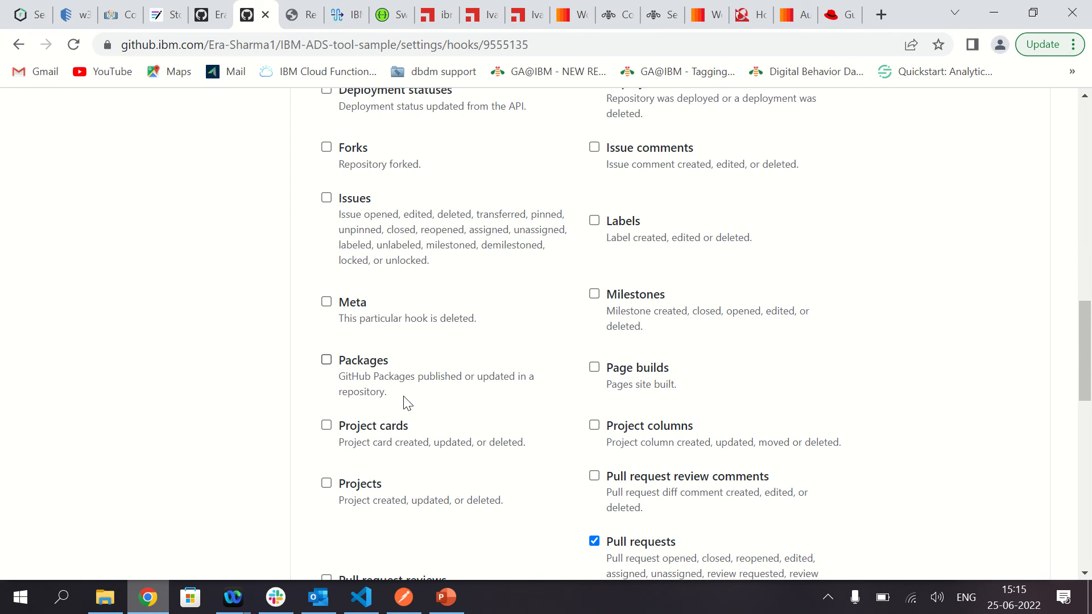
pyautogui.scroll(1, 404, 414)
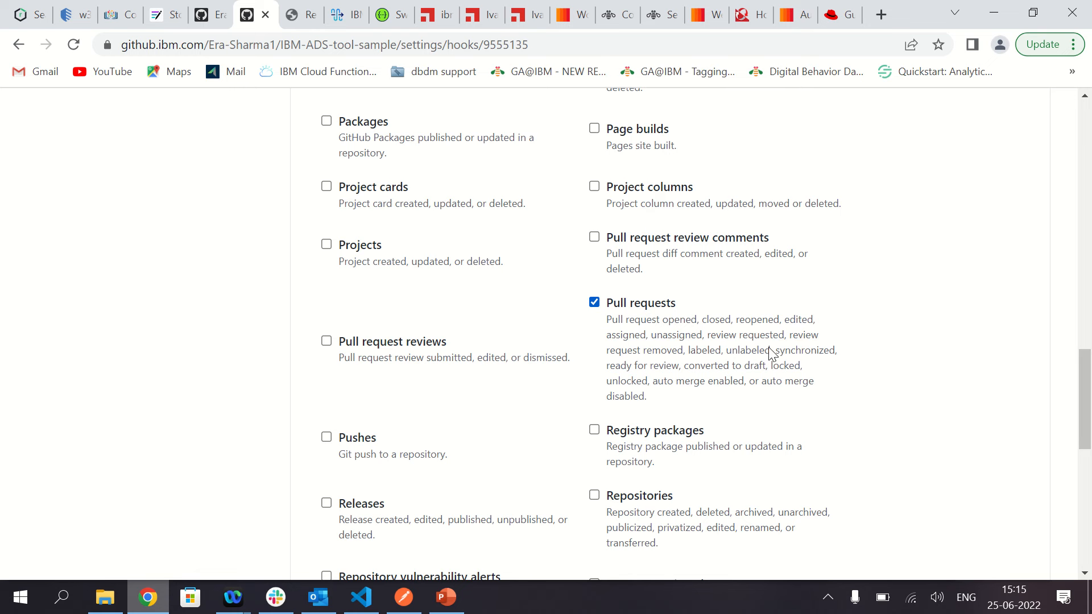
pyautogui.scroll(-8, 619, 367)
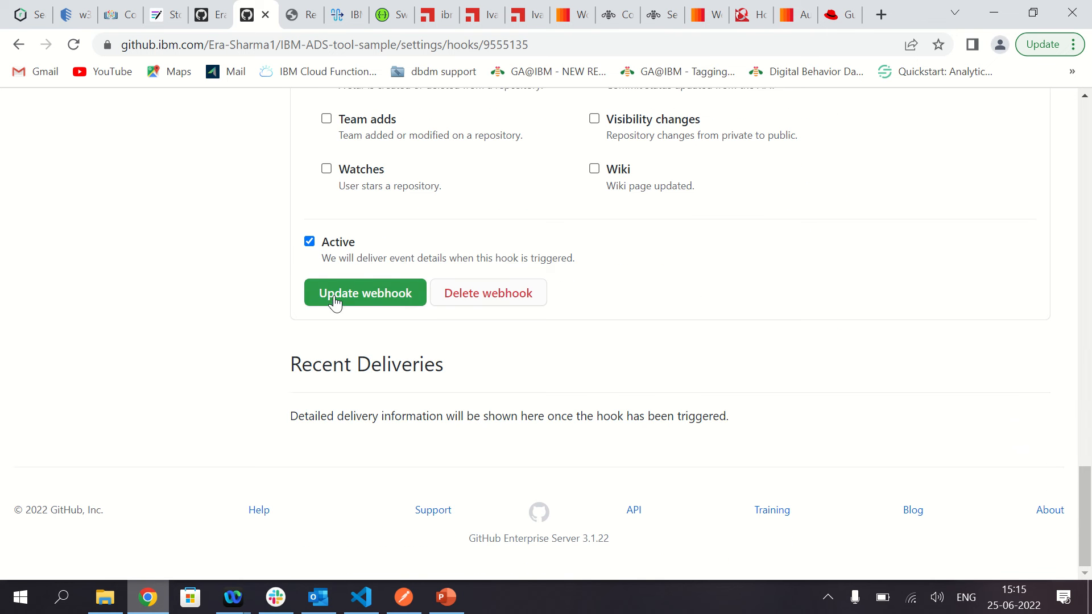
pyautogui.scroll(15, 586, 390)
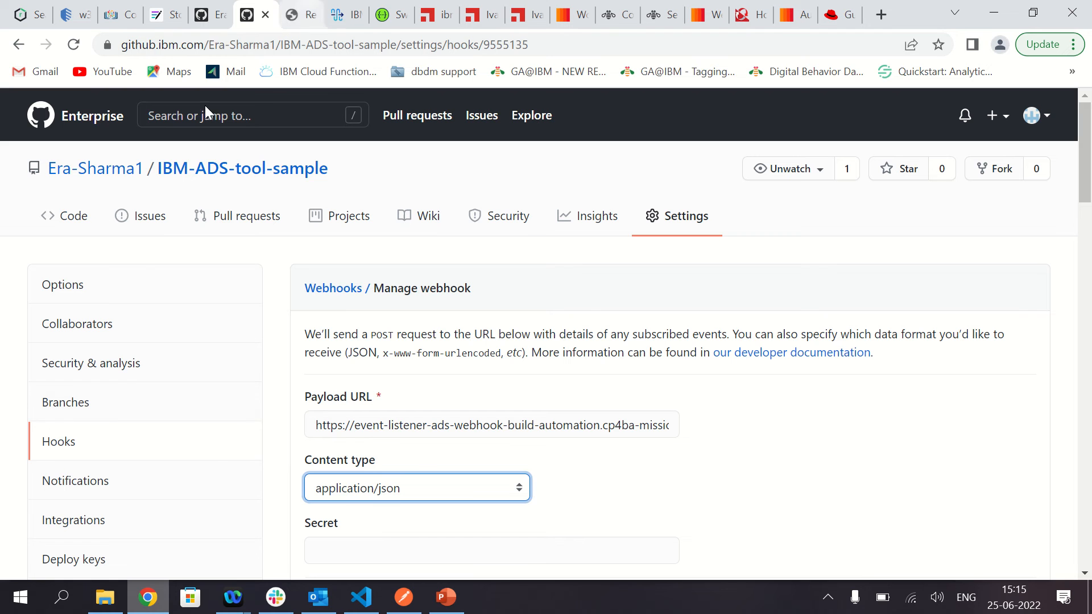
# Find GitHub Desktop with a search for "github" and launch it
pyautogui.click(22, 598)
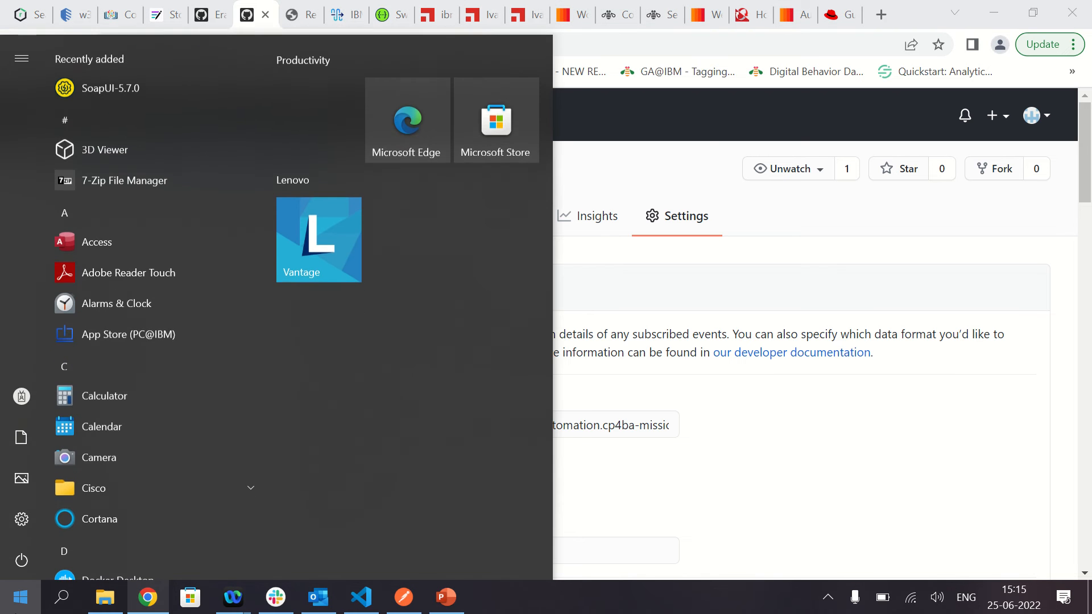
pyautogui.press('Escape')
pyautogui.click(21, 598)
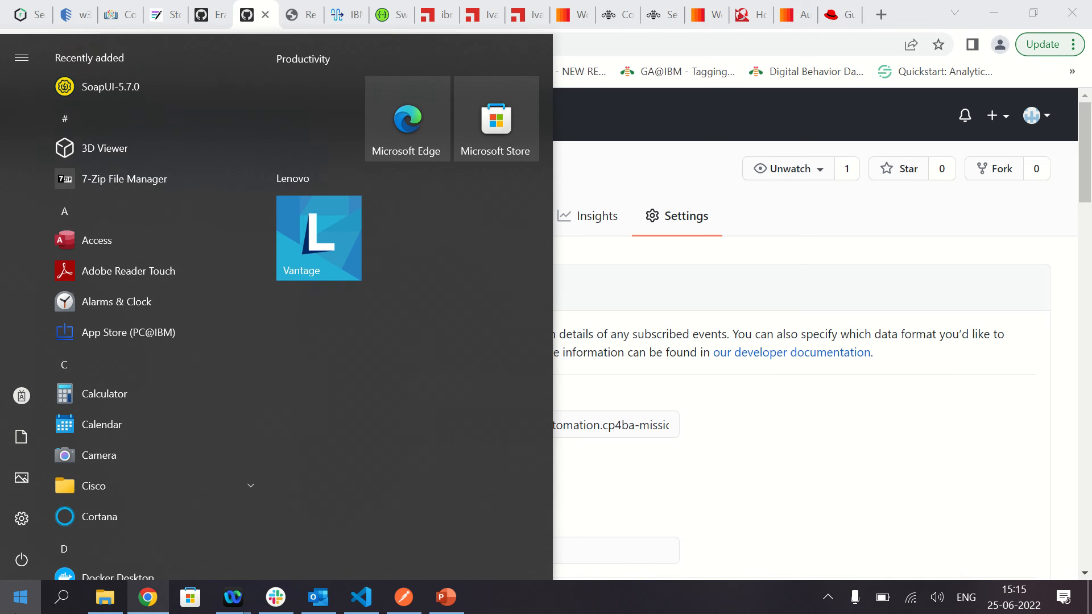
pyautogui.write('github')
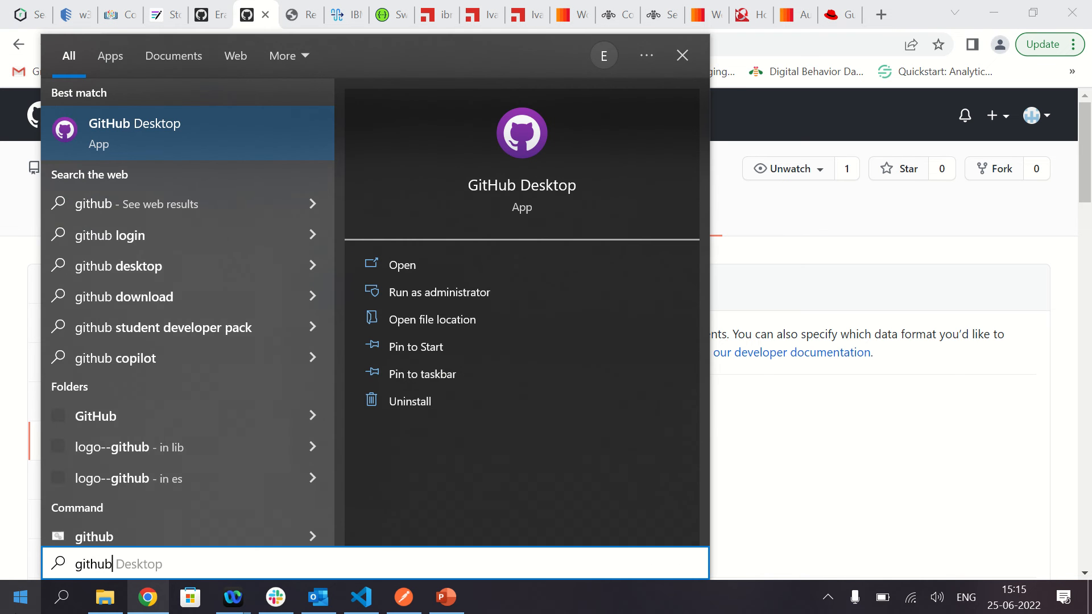
pyautogui.press('Return')
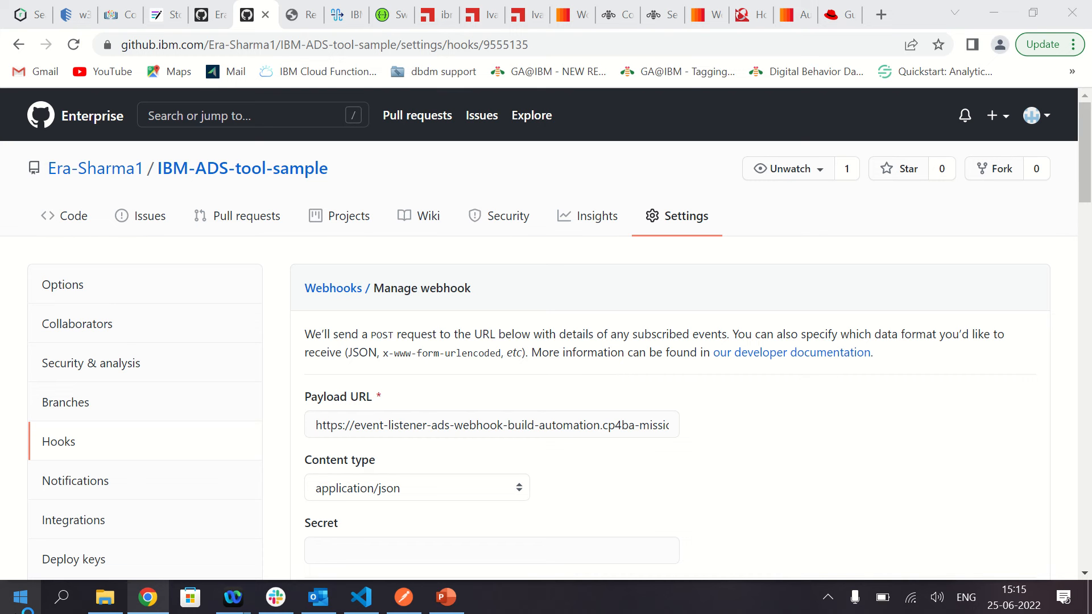
pyautogui.moveTo(483, 23)
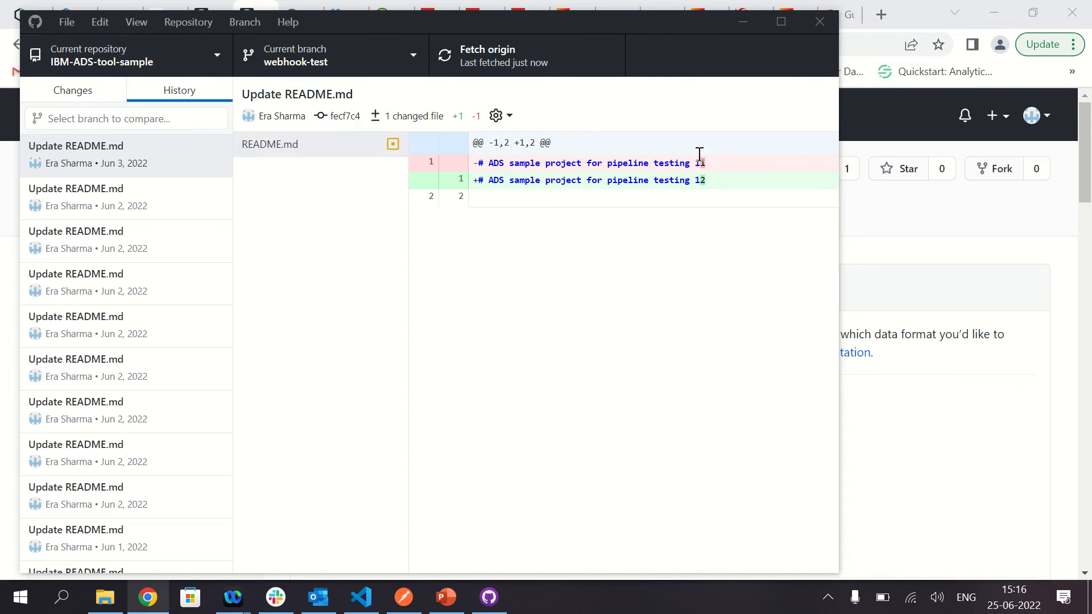
# From the IBM-ADS-tool-sample repository's uncommitted changes view, start a pull request for the webhook-test branch and bring up its form on GitHub
pyautogui.click(76, 97)
pyautogui.click(716, 251)
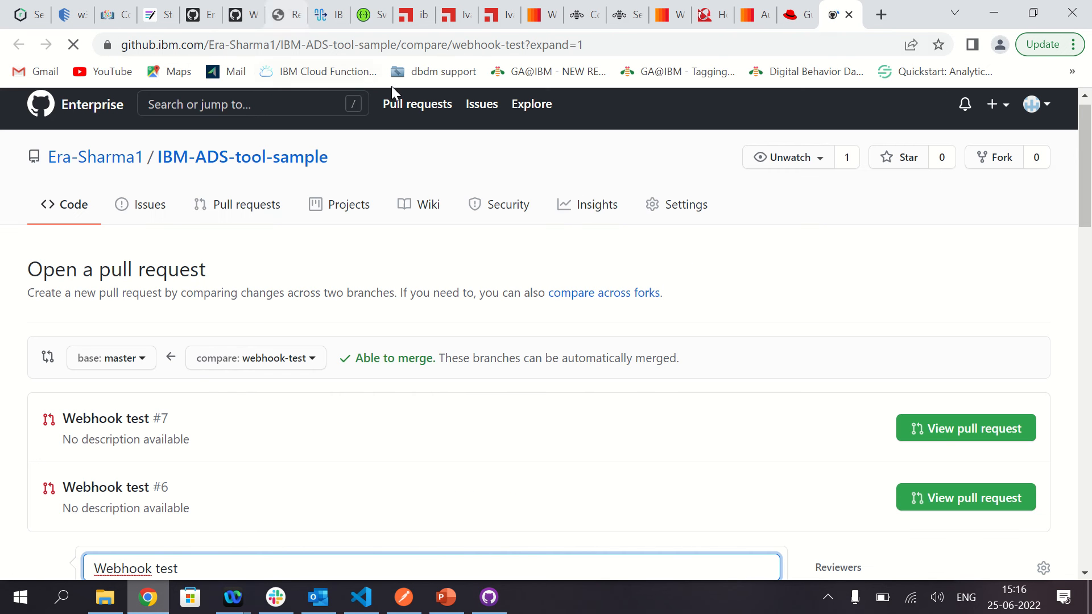
pyautogui.scroll(-3, 316, 422)
pyautogui.scroll(-5, 317, 427)
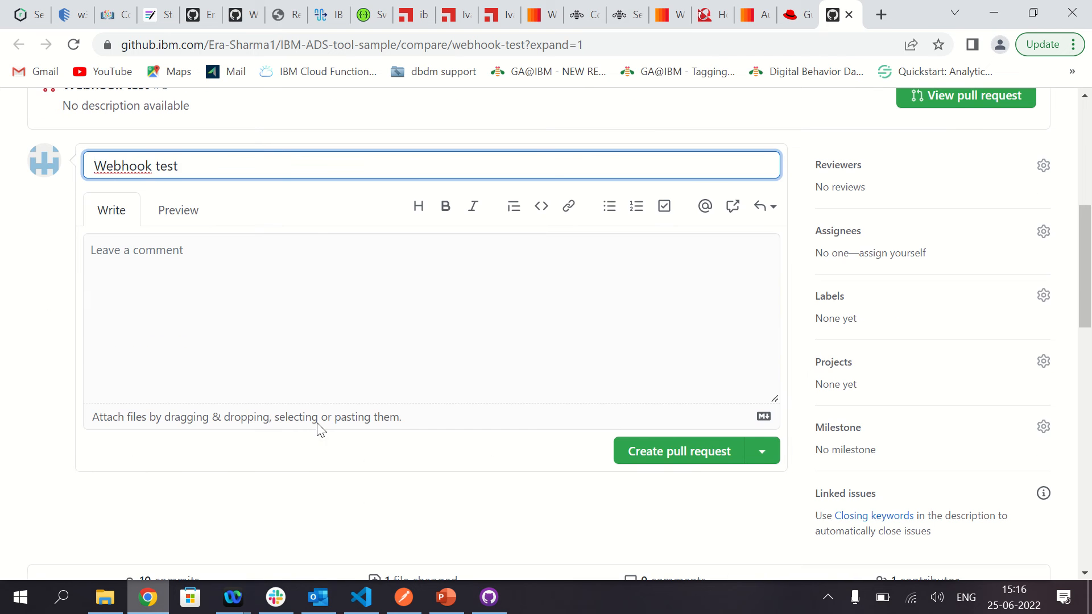
# Switch back to the OpenShift console and review the build-automation project's pipelines and their last runs
pyautogui.click(287, 11)
pyautogui.click(91, 500)
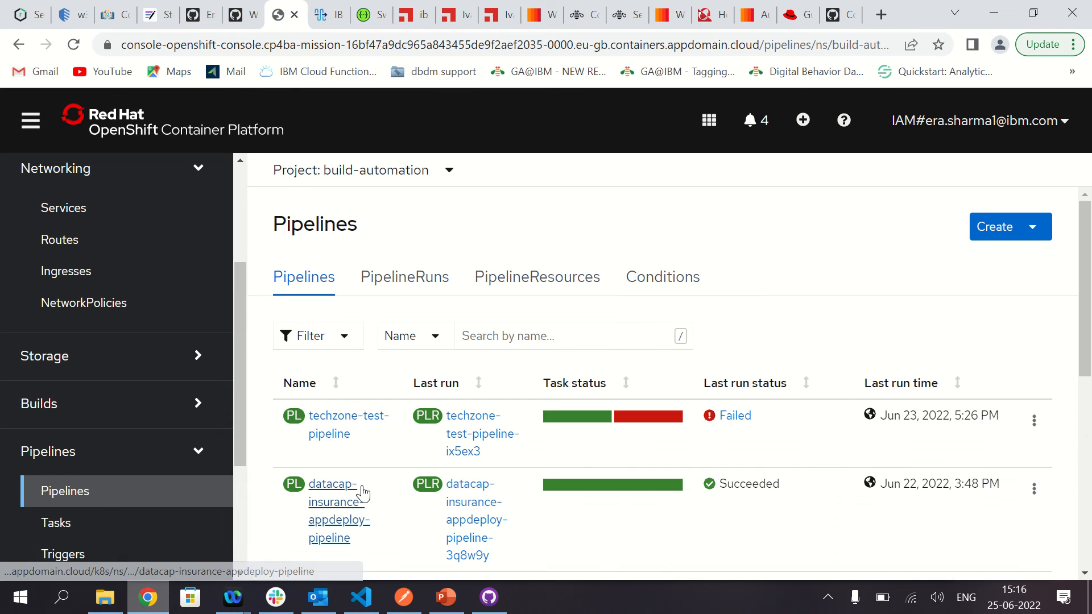
pyautogui.scroll(-1, 361, 488)
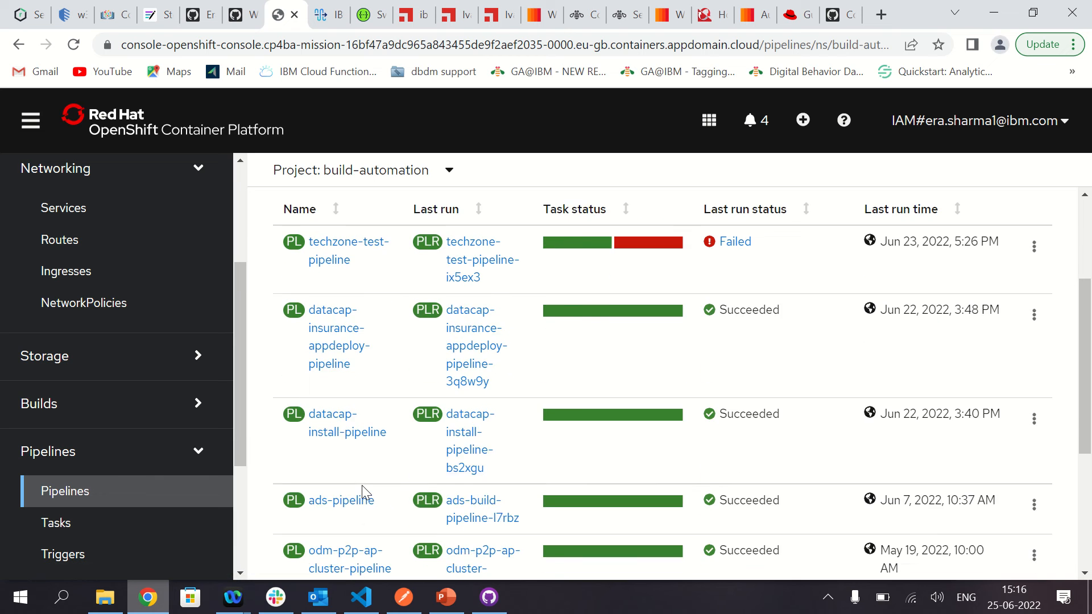
pyautogui.scroll(1, 362, 486)
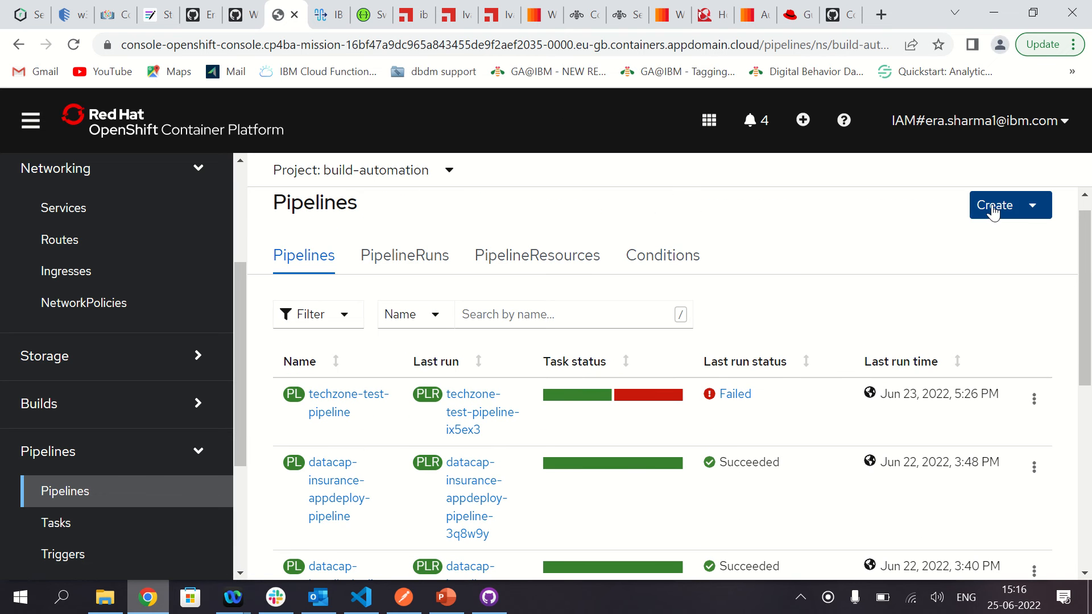
pyautogui.scroll(1, 829, 348)
pyautogui.scroll(-7, 482, 415)
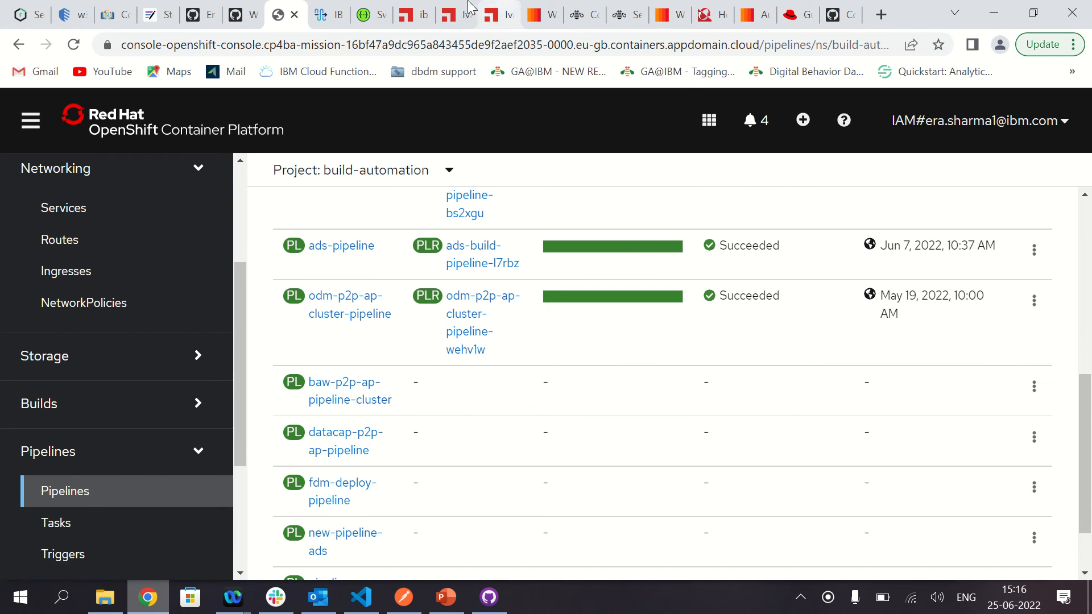
# Return to the GitHub pull request form and create the "Webhook test" pull request from webhook-test into master
pyautogui.moveTo(428, 14)
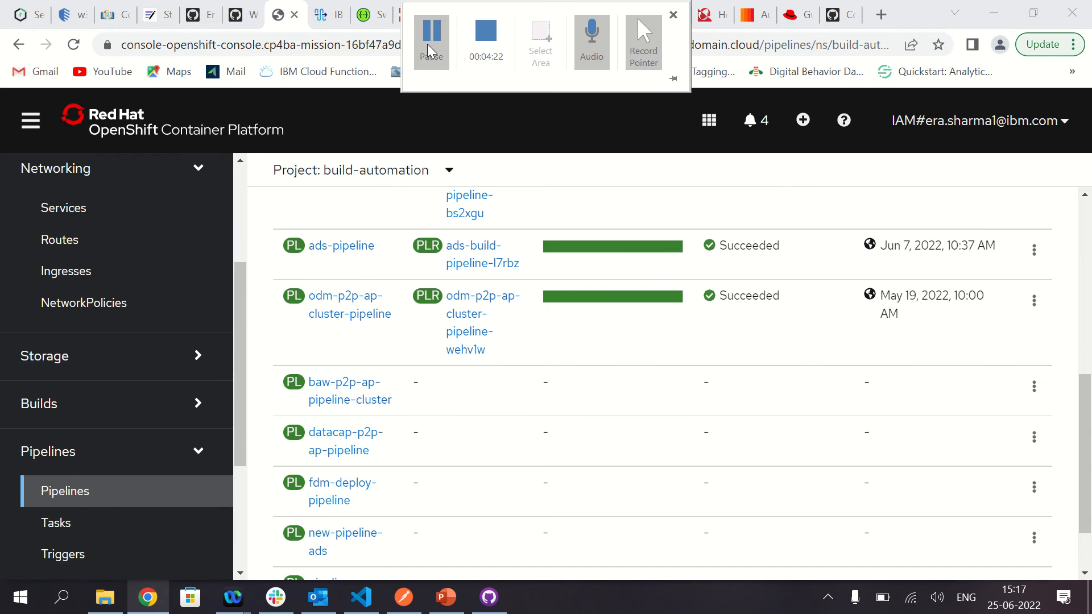
pyautogui.click(850, 20)
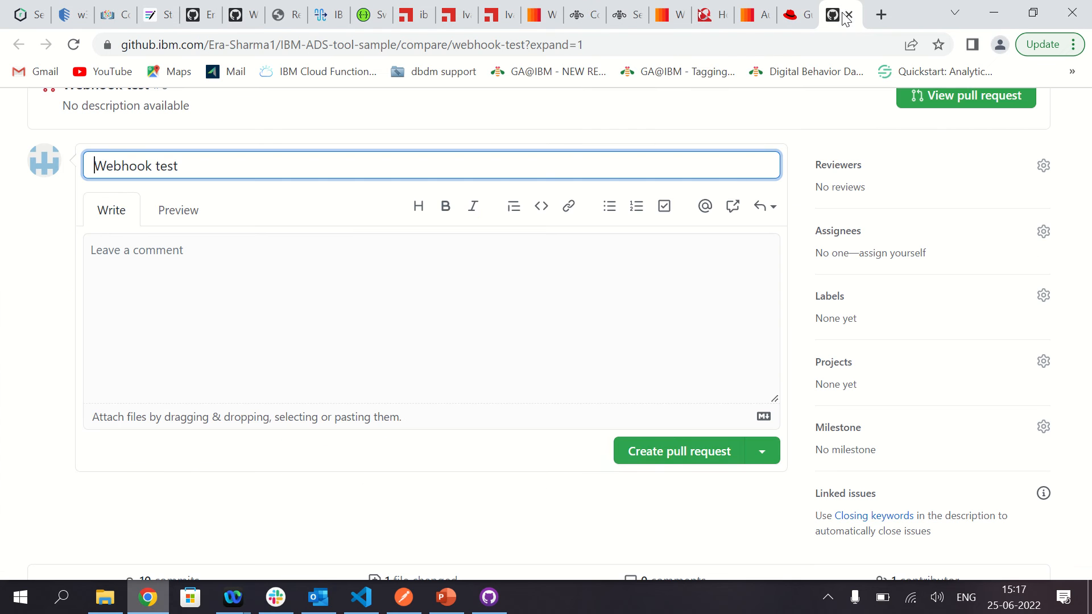
pyautogui.click(705, 454)
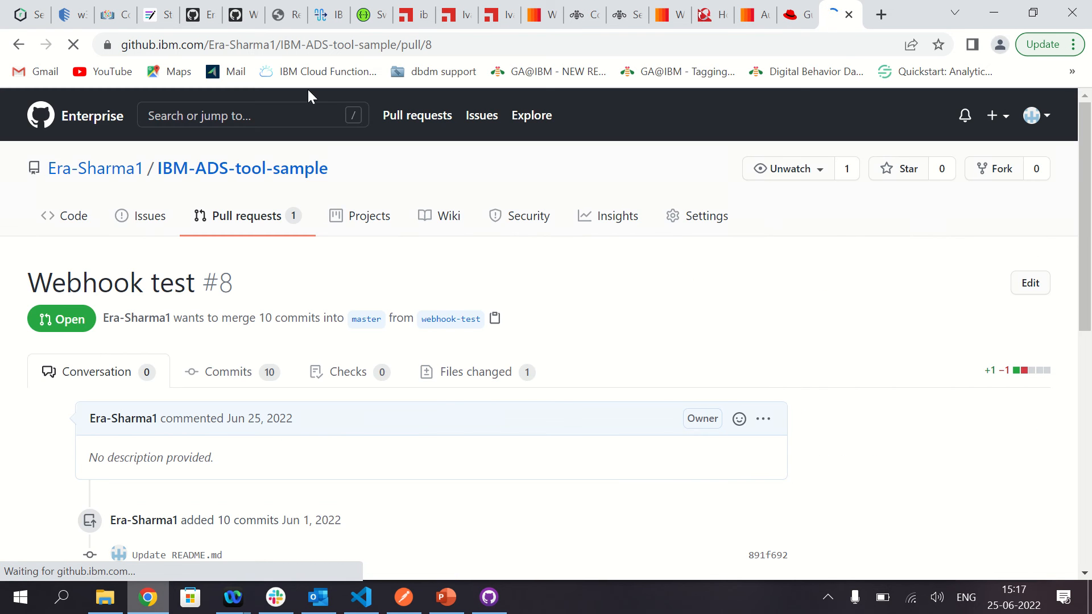
# Go back to the OpenShift pipelines list, open the newest run of ads-pipeline and view its task graph and details
pyautogui.click(291, 17)
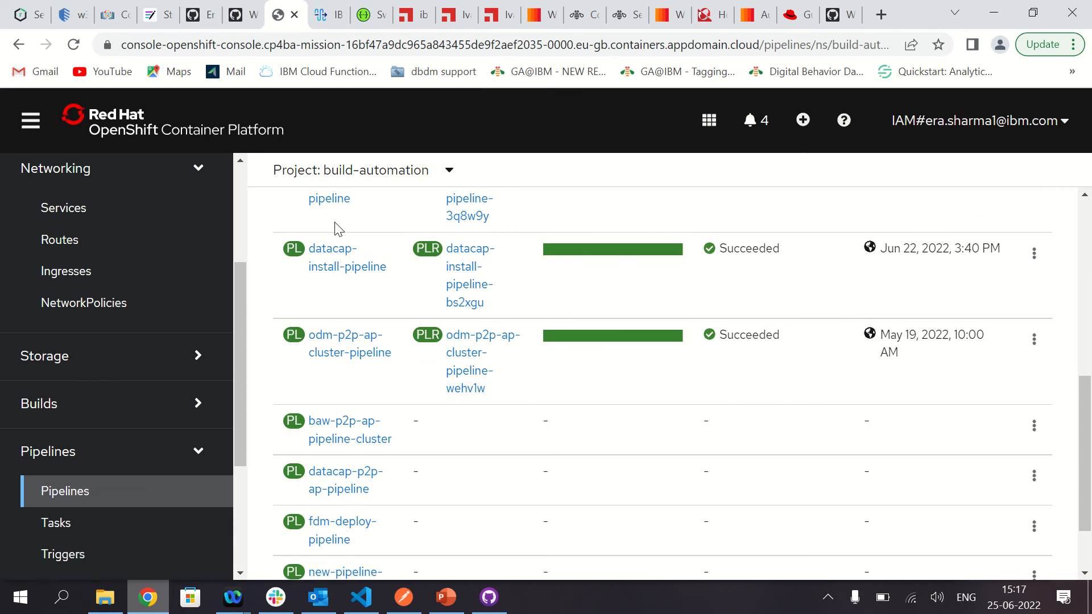
pyautogui.scroll(8, 385, 353)
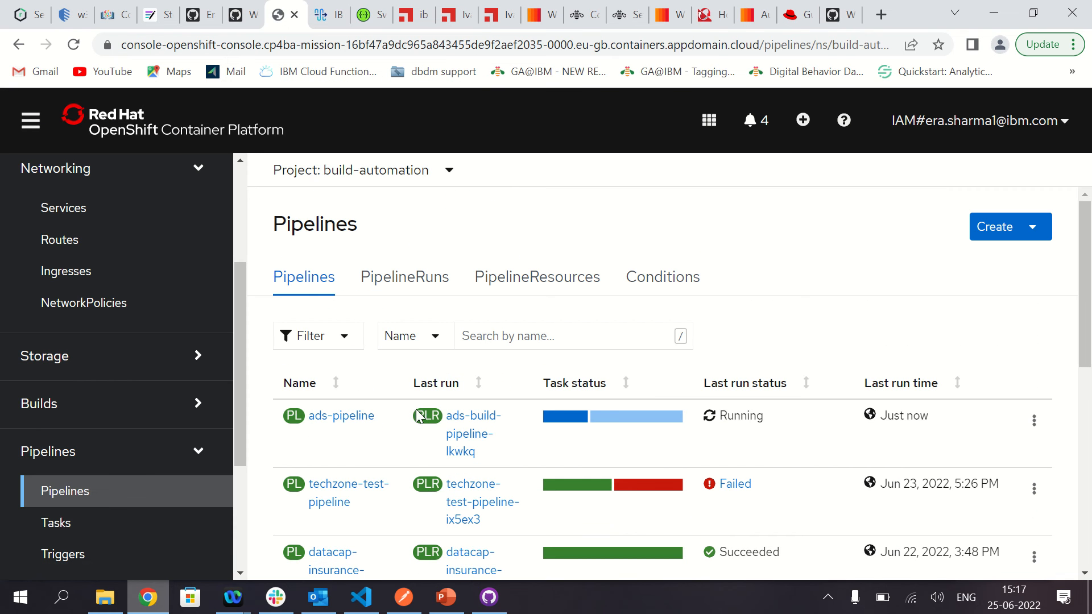
pyautogui.click(337, 420)
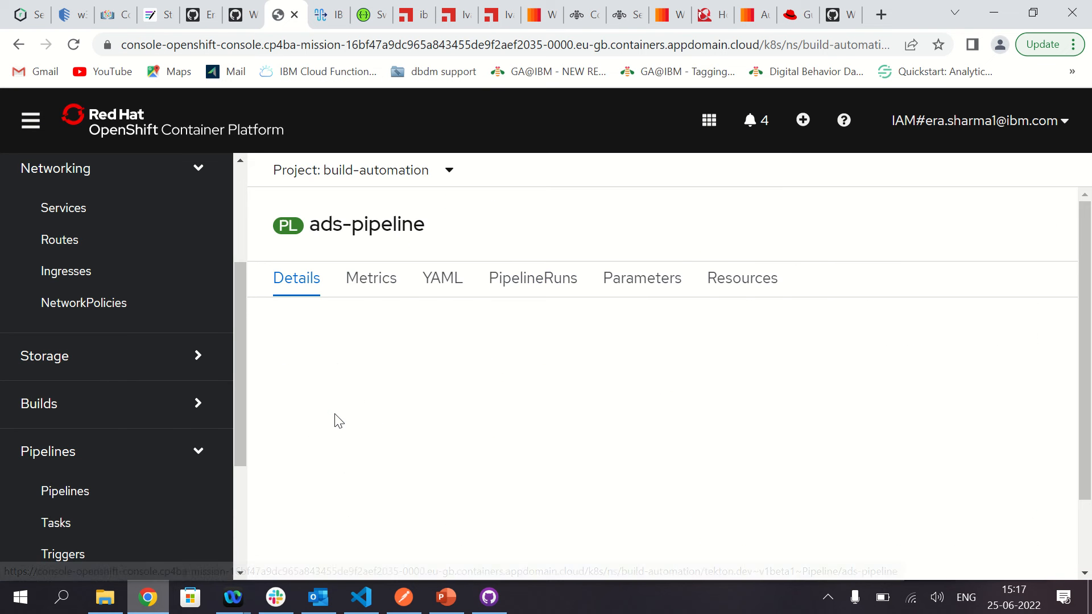
pyautogui.click(535, 299)
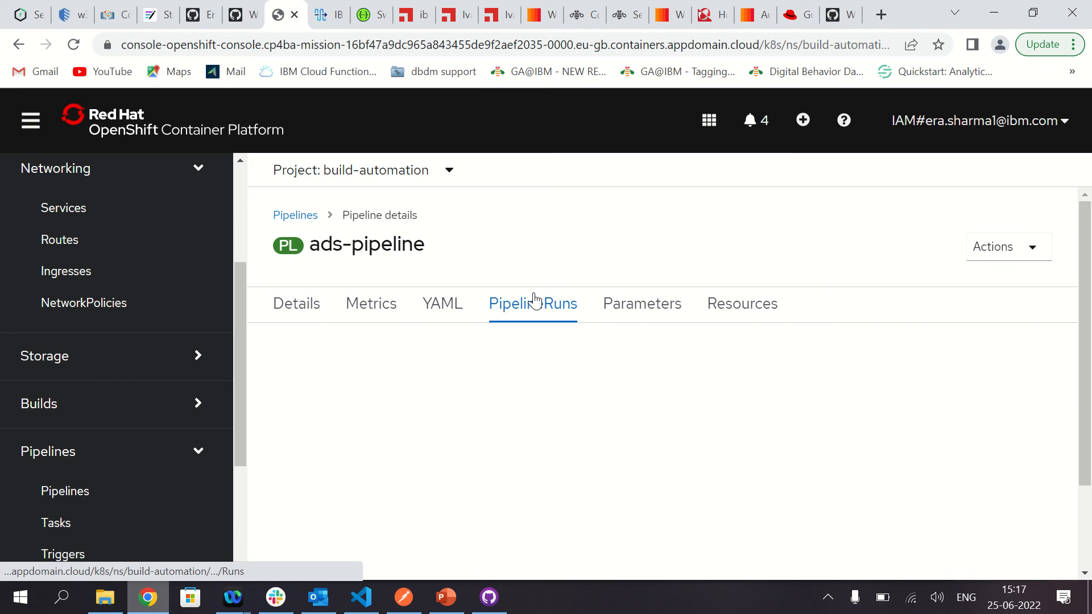
pyautogui.click(341, 448)
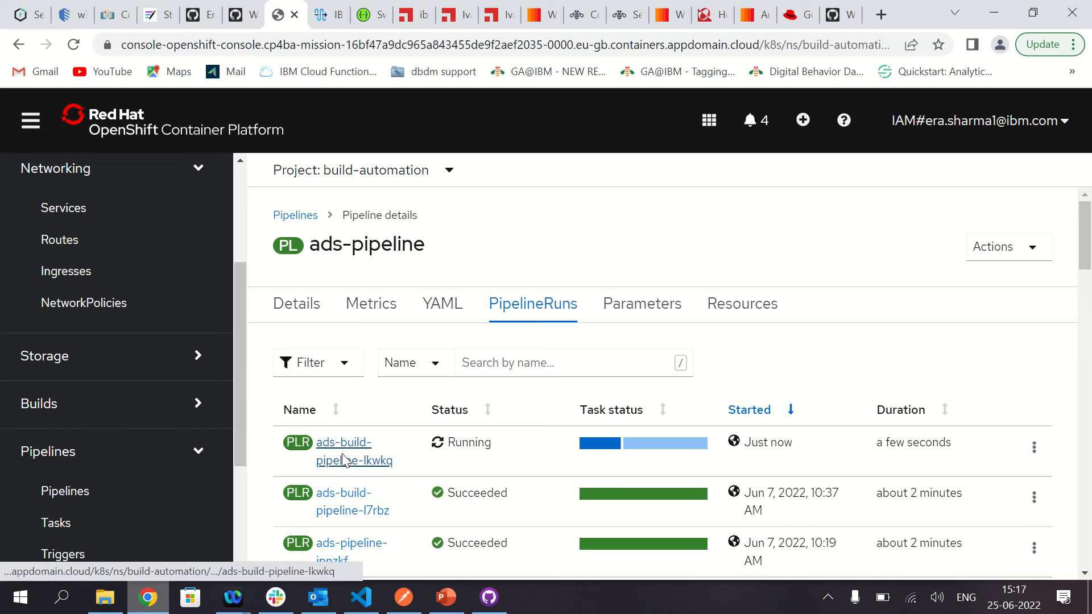
pyautogui.scroll(-2, 498, 399)
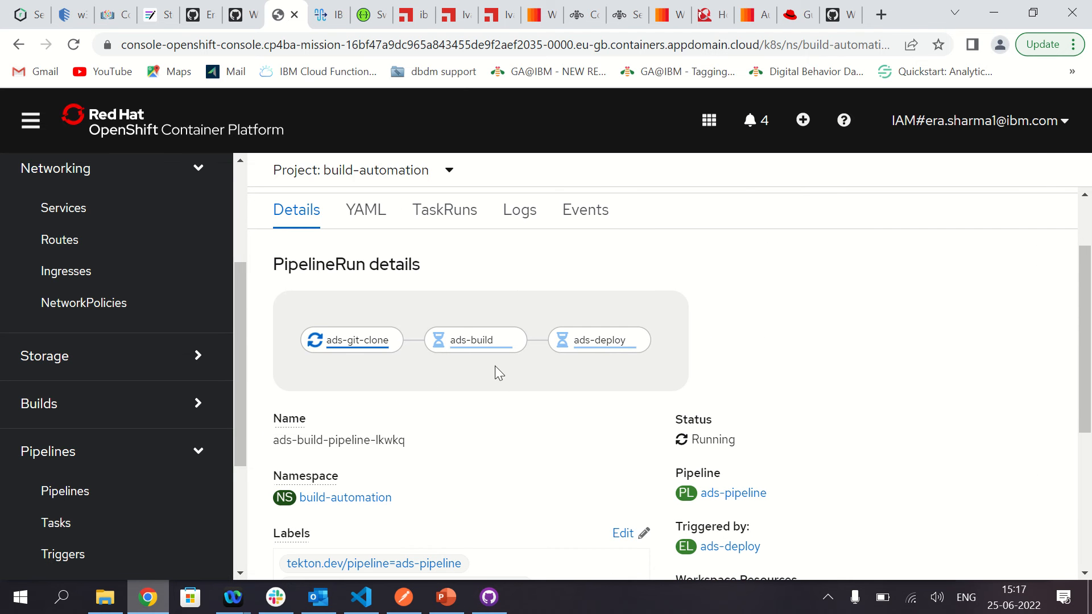
# View the run's logs for the ads-git-clone, ads-build and ads-deploy tasks in turn, following each to completion
pyautogui.click(520, 222)
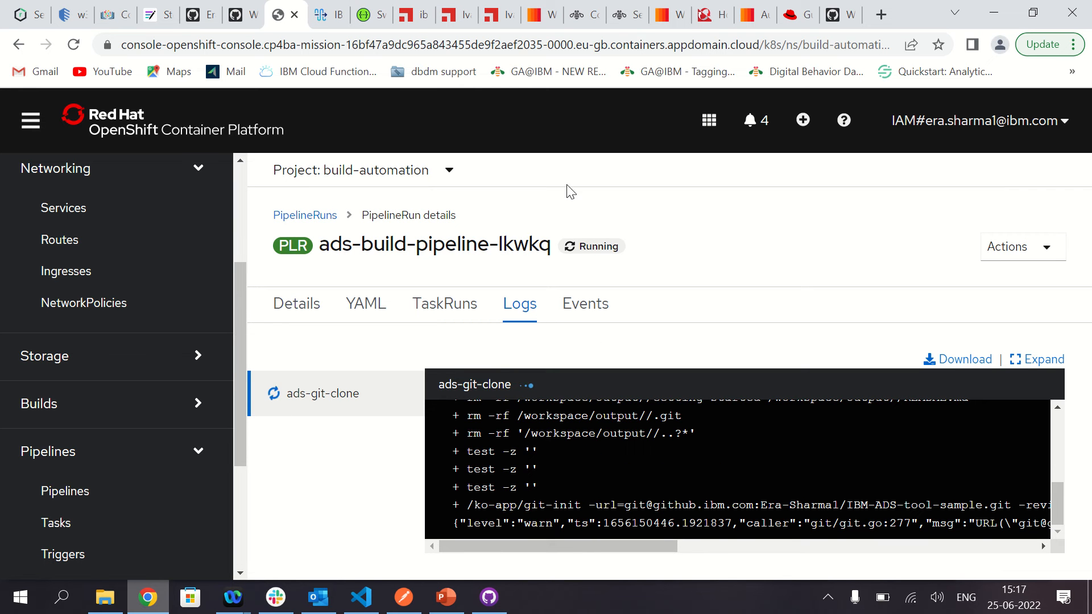
pyautogui.moveTo(387, 1)
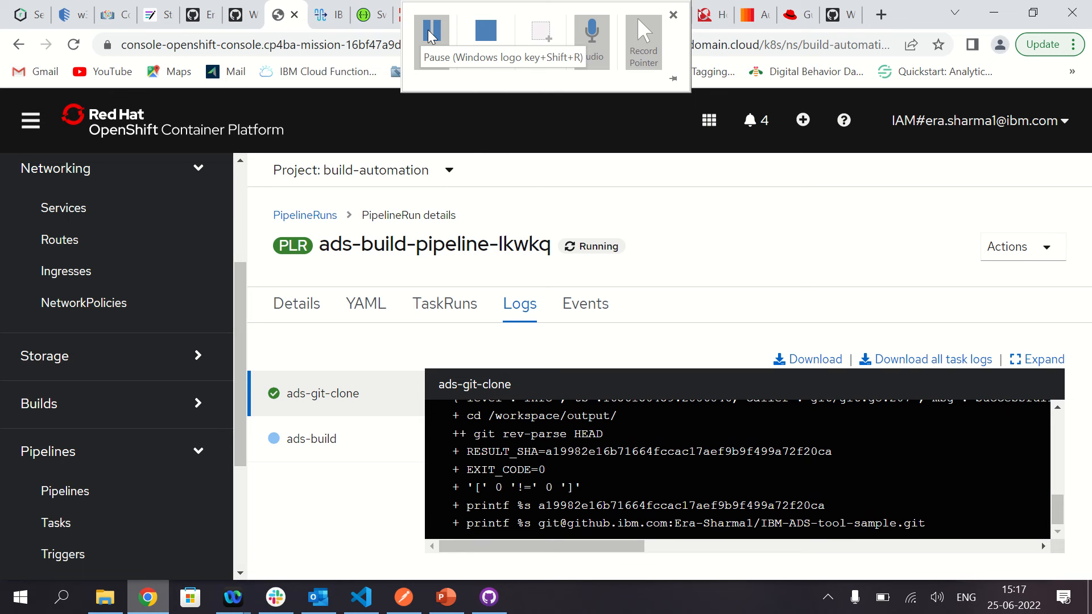
pyautogui.click(358, 405)
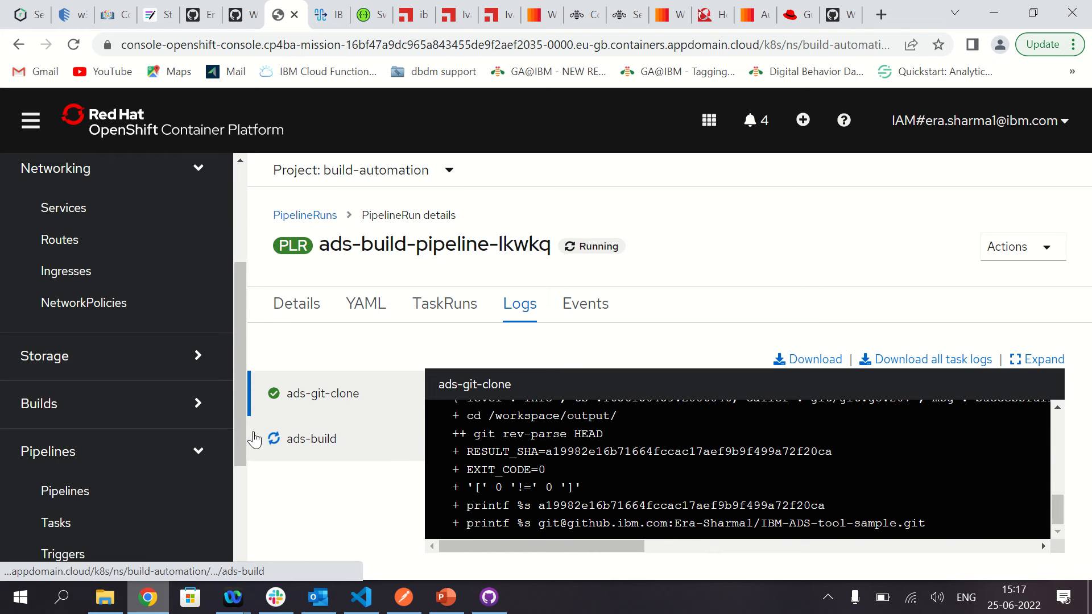
pyautogui.click(354, 445)
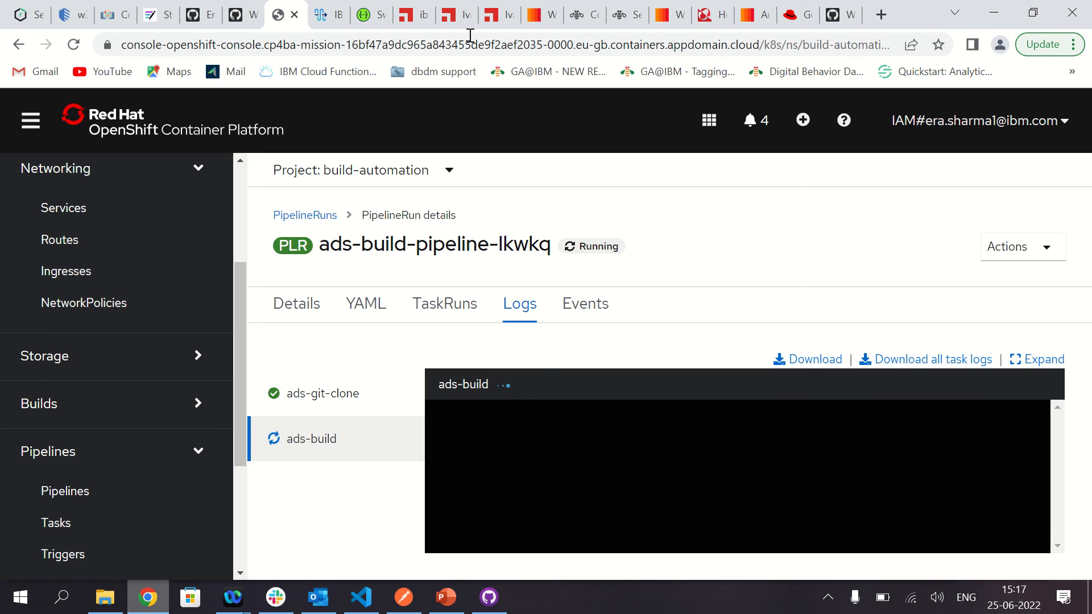
pyautogui.moveTo(444, 8)
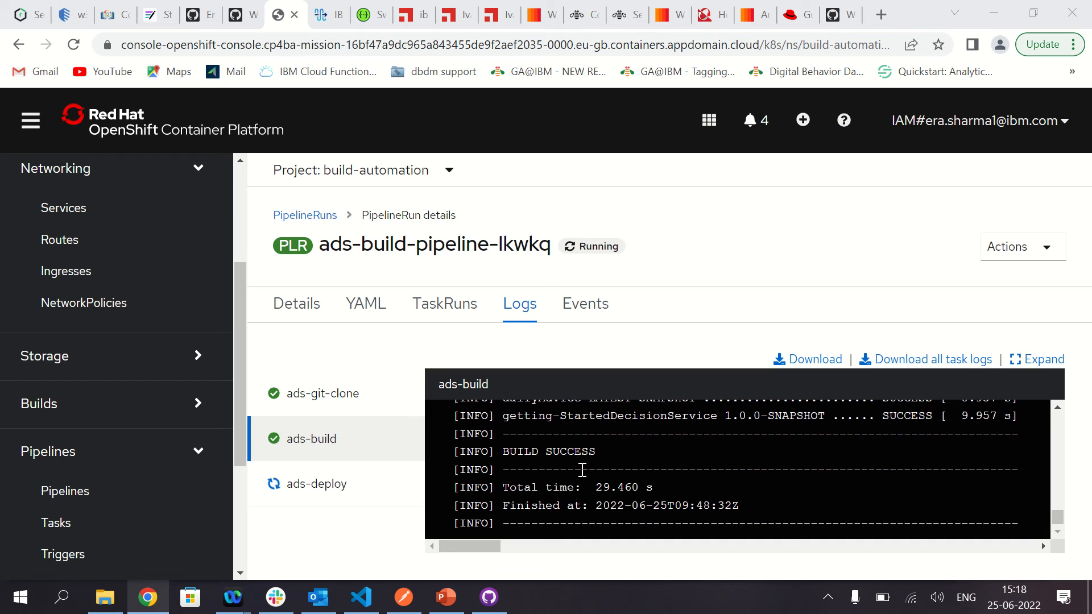
pyautogui.click(328, 487)
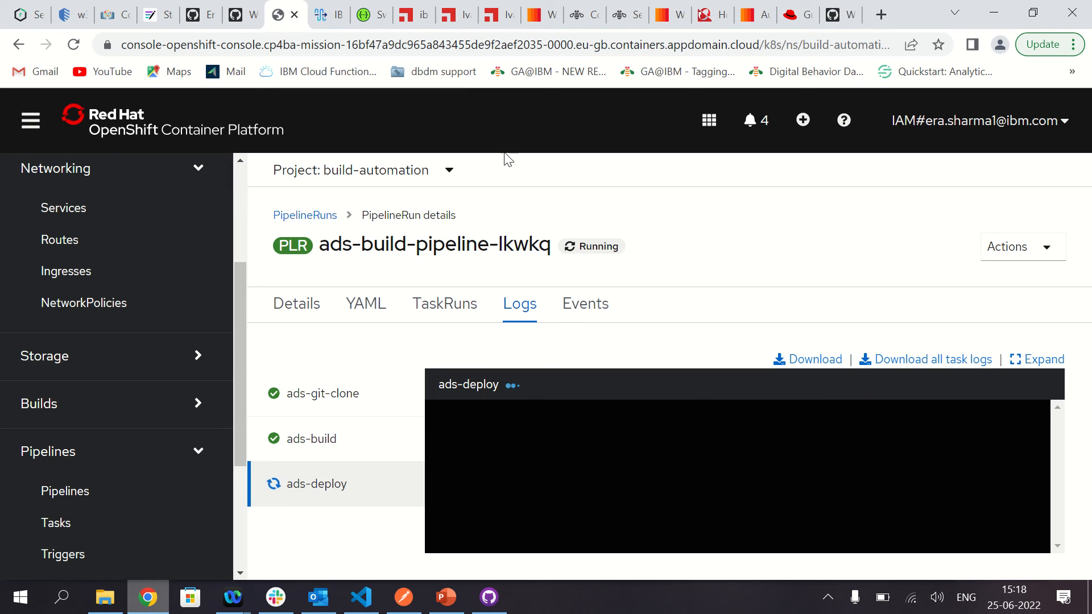
pyautogui.moveTo(499, 7)
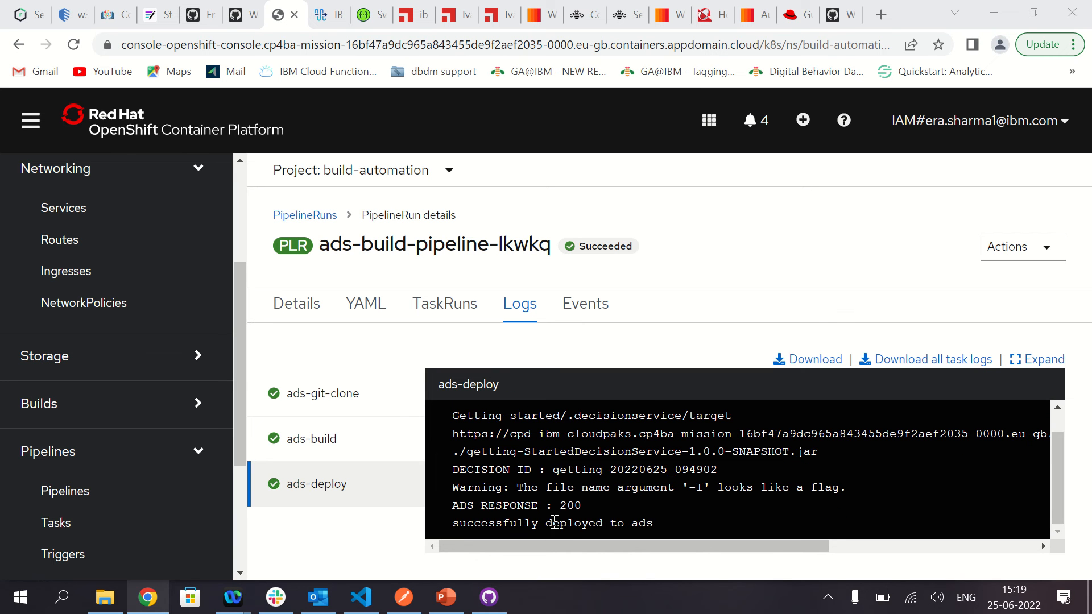
# Check the ADS response code and the deployed decision ID in the ads-deploy log
pyautogui.doubleClick(568, 504)
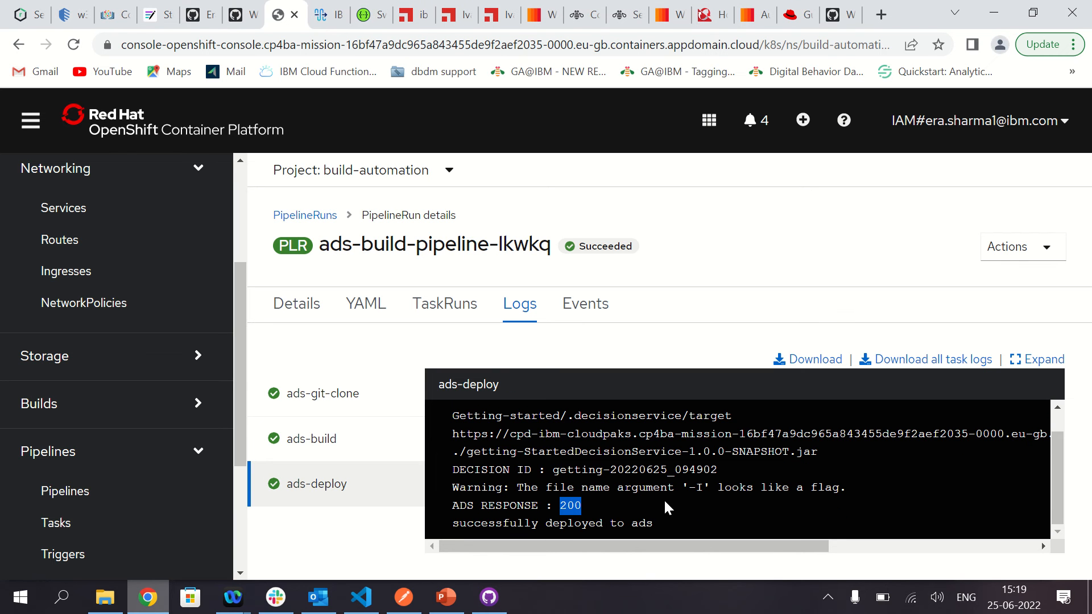
pyautogui.moveTo(551, 469); pyautogui.dragTo(725, 471)
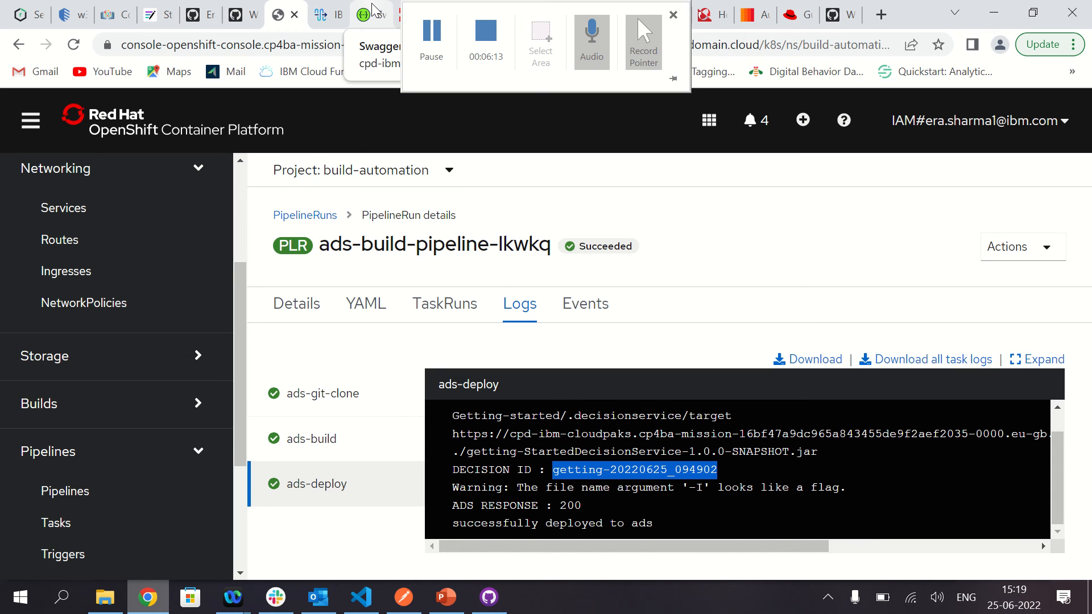
# Switch to the Decision Runtime API Swagger page and examine its endpoint groups through Last deployed version execution
pyautogui.click(372, 11)
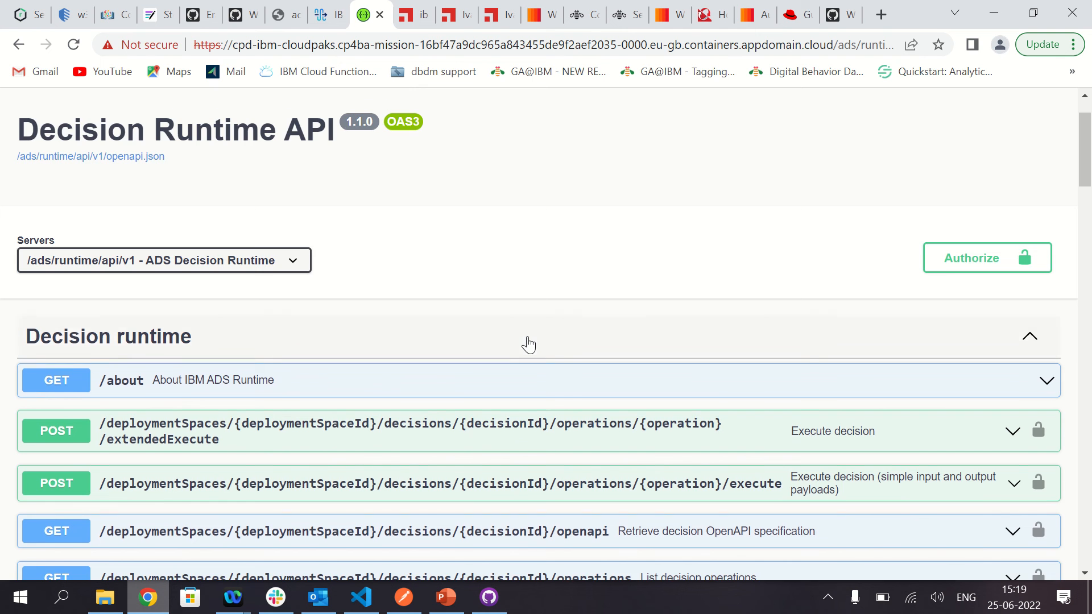
pyautogui.scroll(-5, 528, 344)
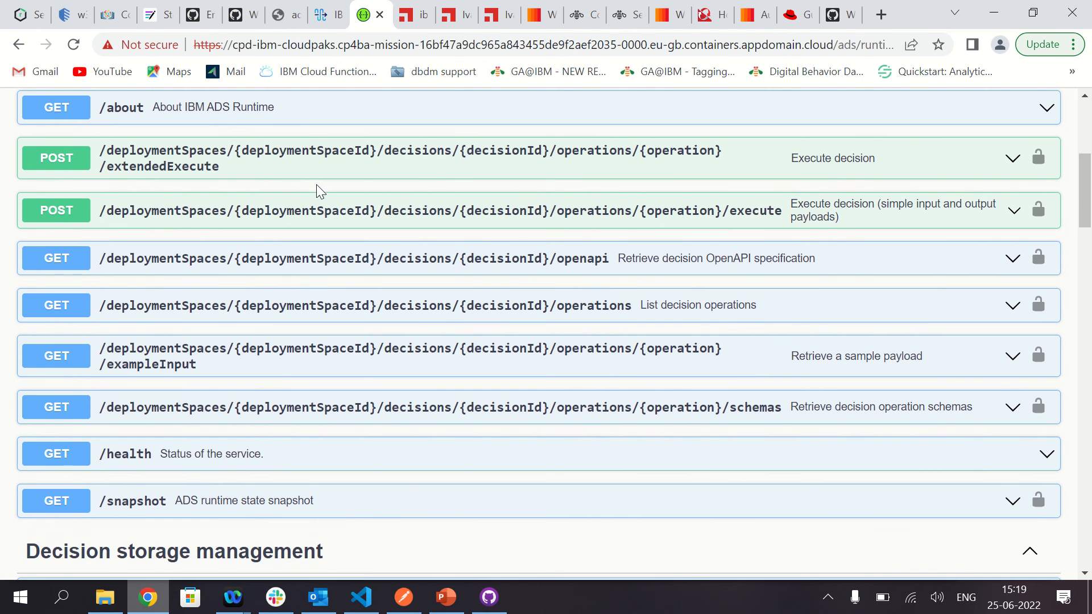
pyautogui.scroll(4, 317, 185)
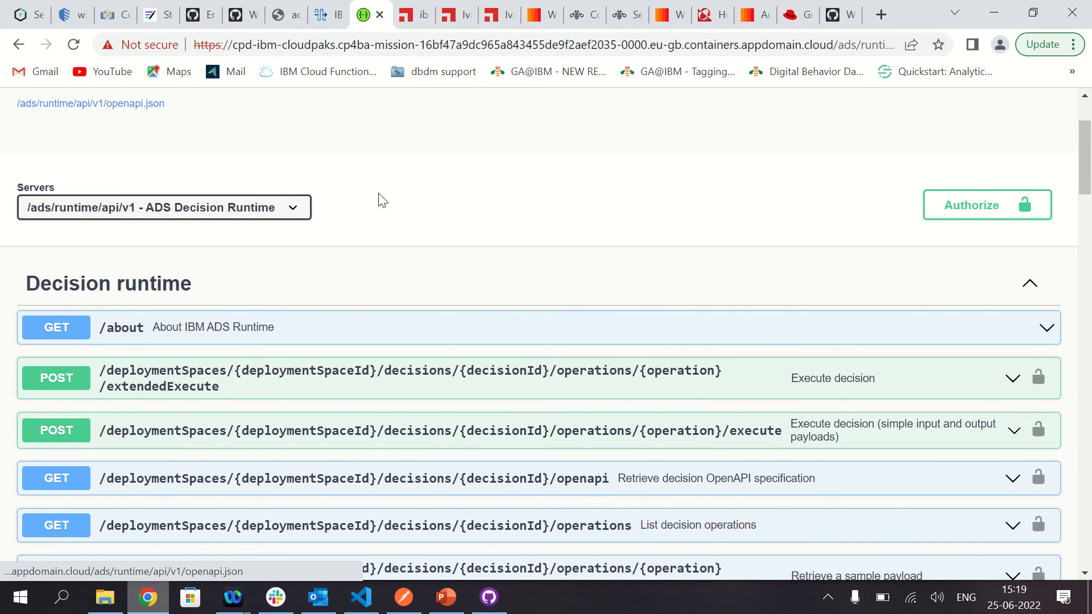
pyautogui.scroll(2, 383, 200)
pyautogui.scroll(-5, 312, 239)
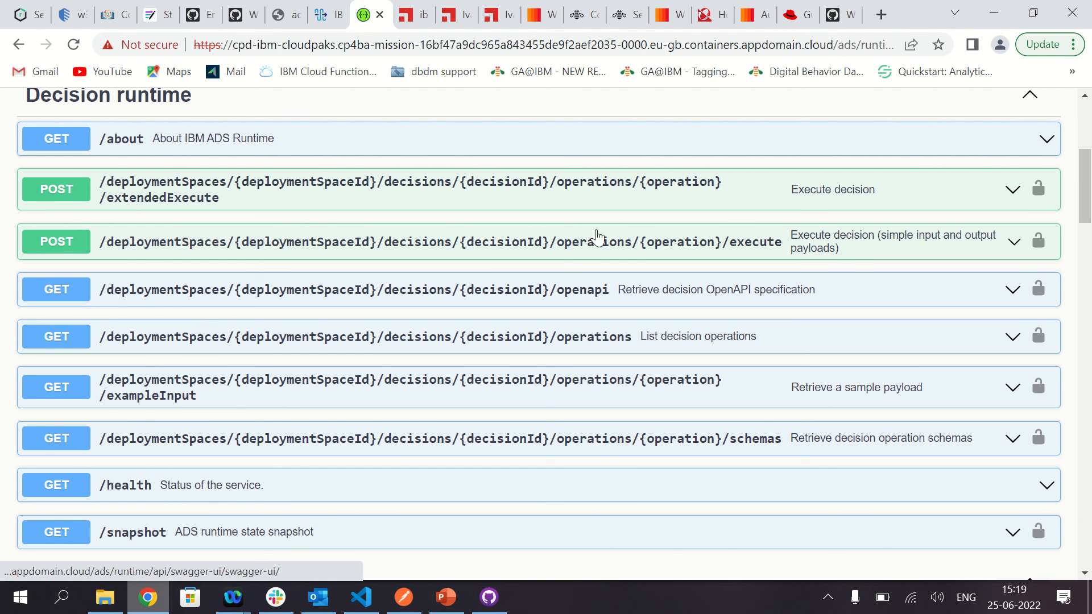
pyautogui.scroll(-14, 380, 453)
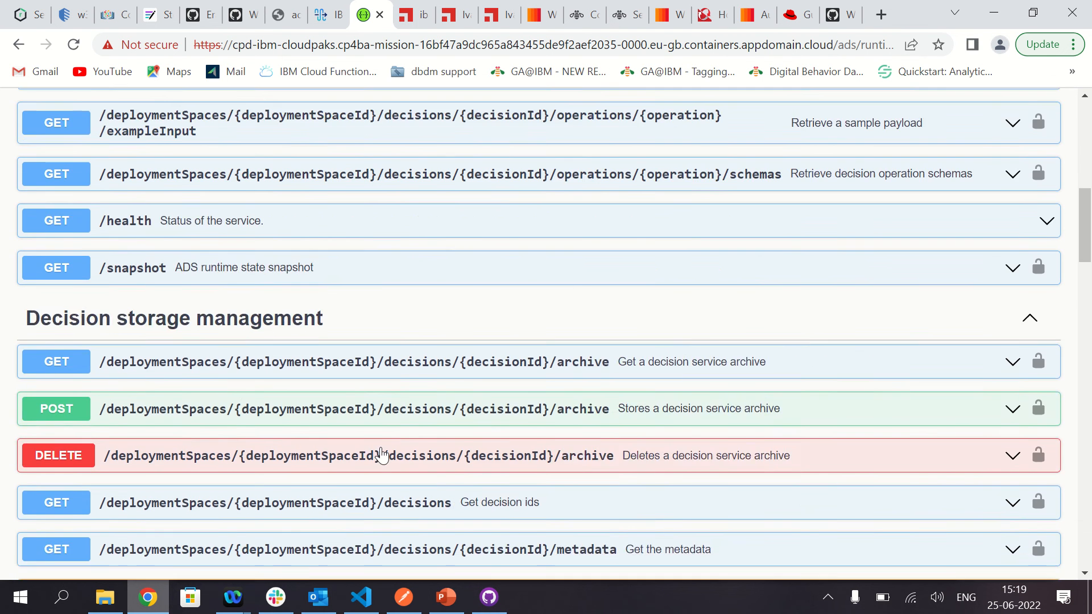
pyautogui.scroll(-1, 381, 452)
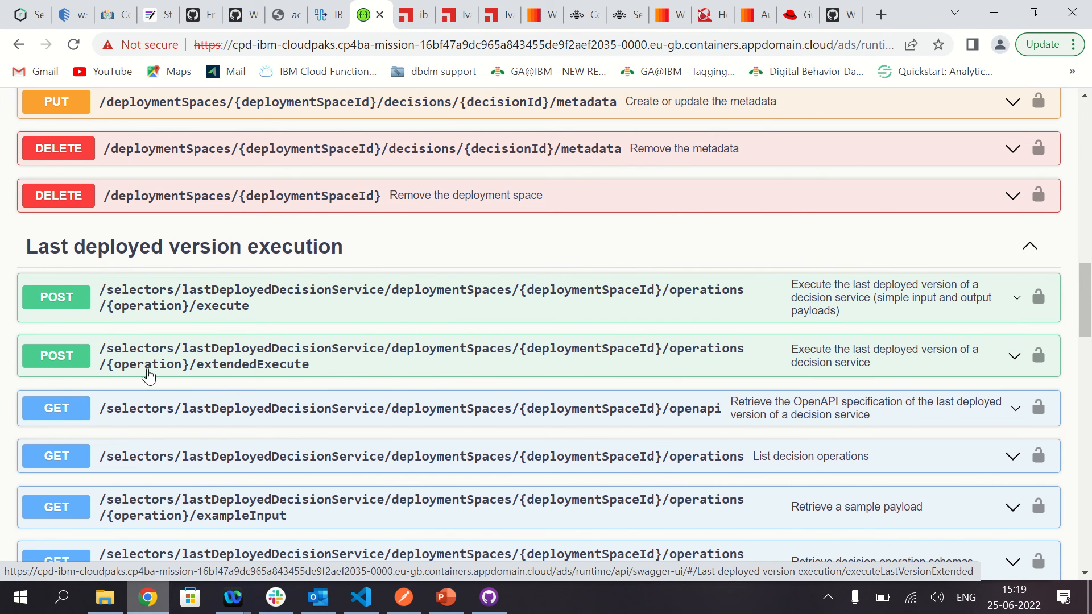
pyautogui.scroll(2, 412, 370)
pyautogui.scroll(-2, 413, 370)
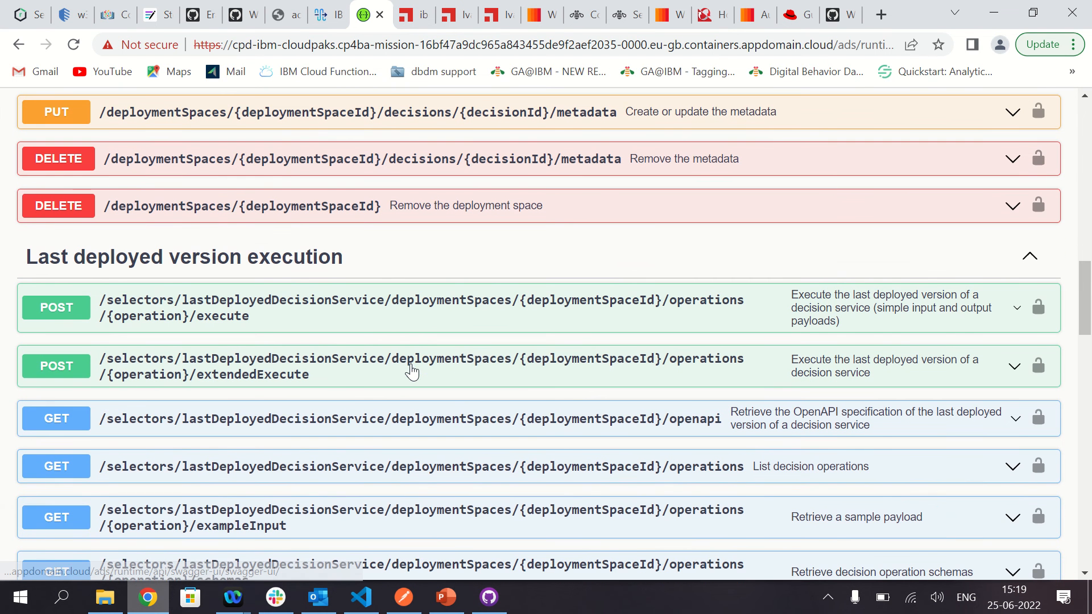
pyautogui.click(513, 360)
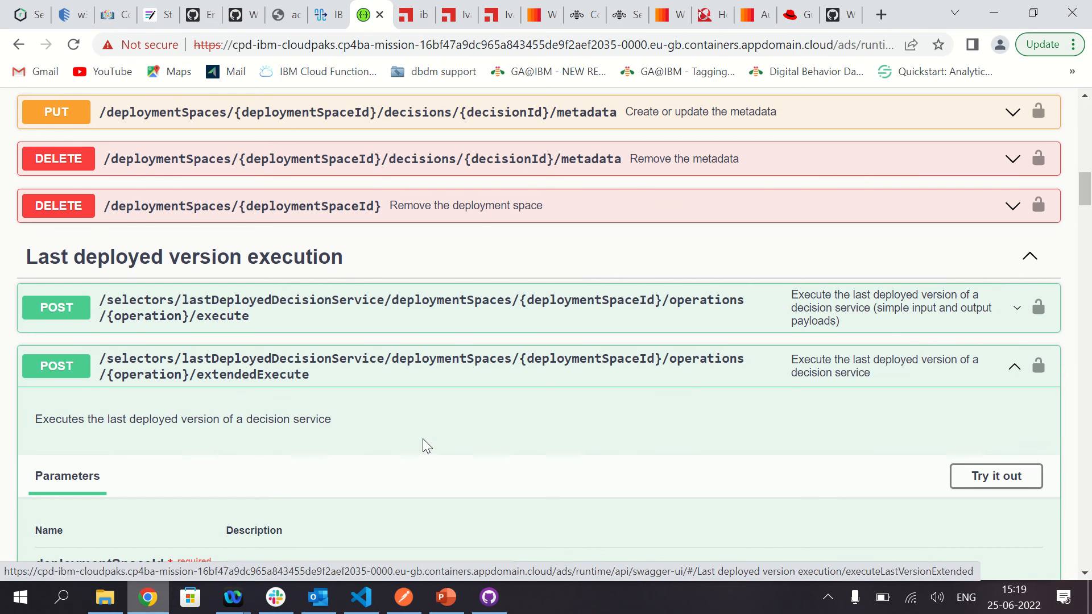
pyautogui.scroll(-4, 423, 439)
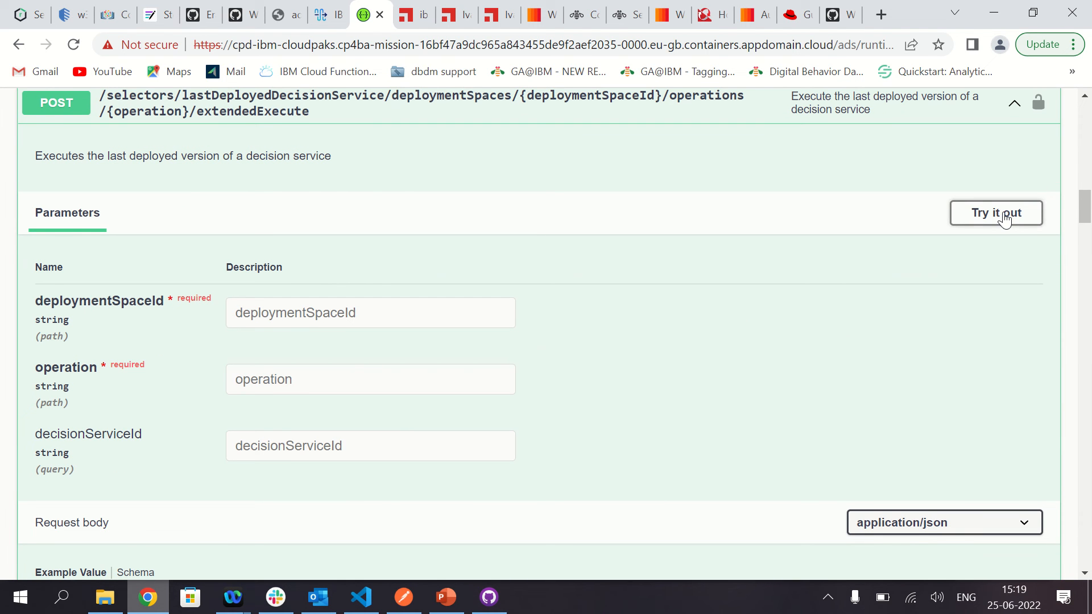
pyautogui.click(1005, 218)
pyautogui.scroll(1, 434, 291)
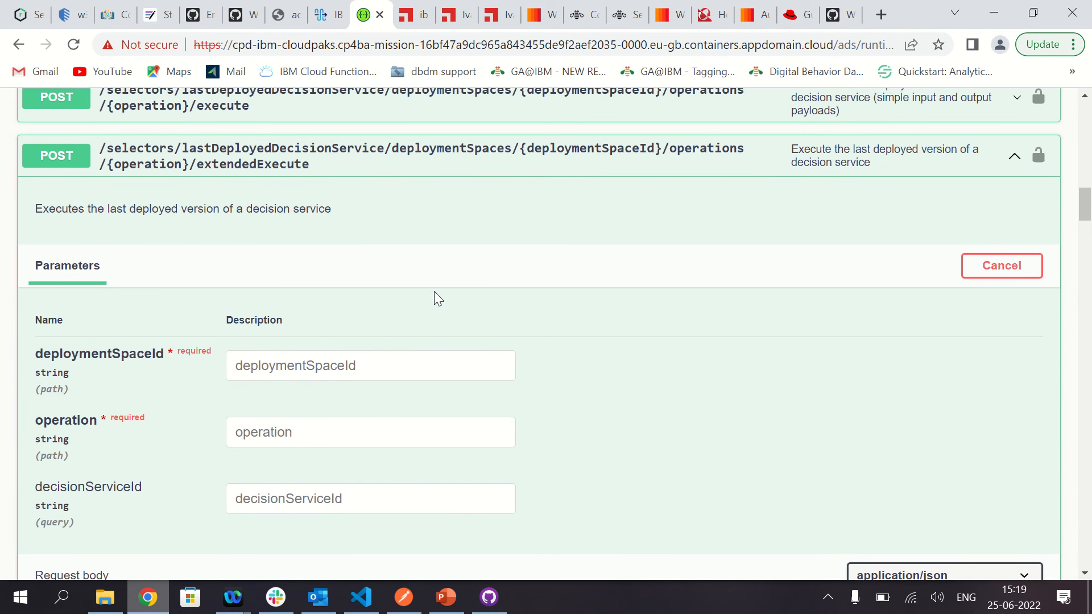
pyautogui.scroll(1, 434, 291)
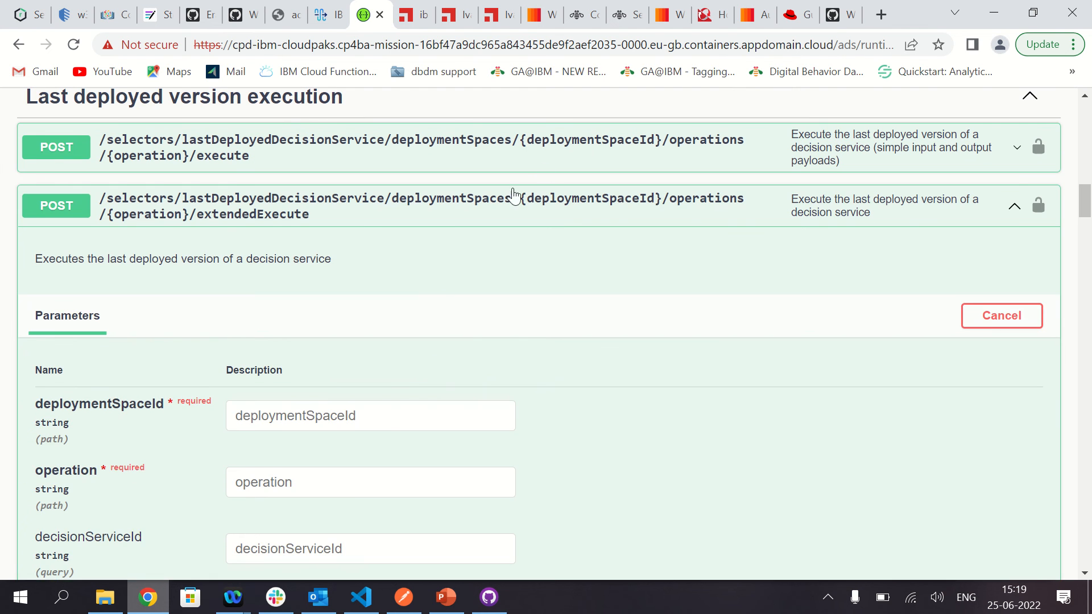
pyautogui.click(920, 221)
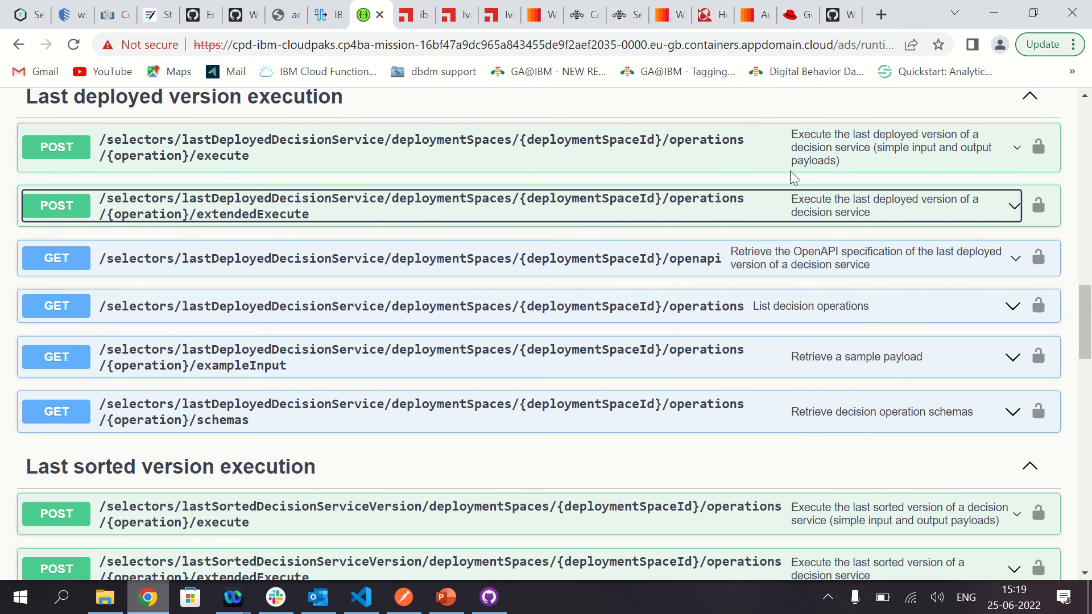
# Expand the last-deployed-version execute endpoint that uses simple input and output payloads
pyautogui.click(725, 155)
pyautogui.moveTo(444, 19)
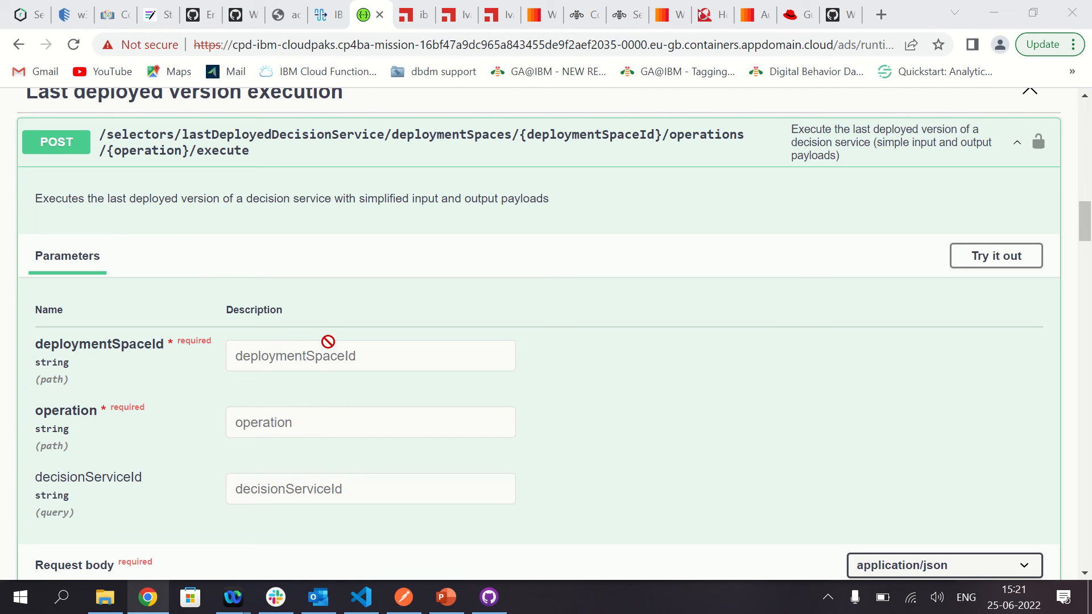
# Request the decision IDs of the embedded deployment space and copy the ID getting-20220625_094902 from the response
pyautogui.scroll(8, 328, 341)
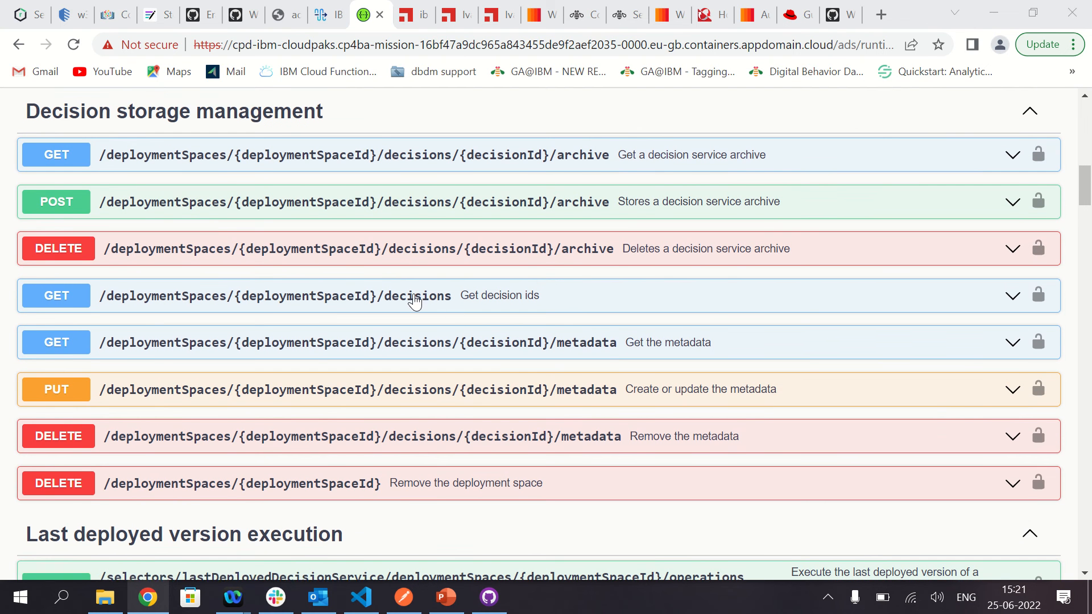
pyautogui.click(414, 301)
pyautogui.scroll(-4, 382, 424)
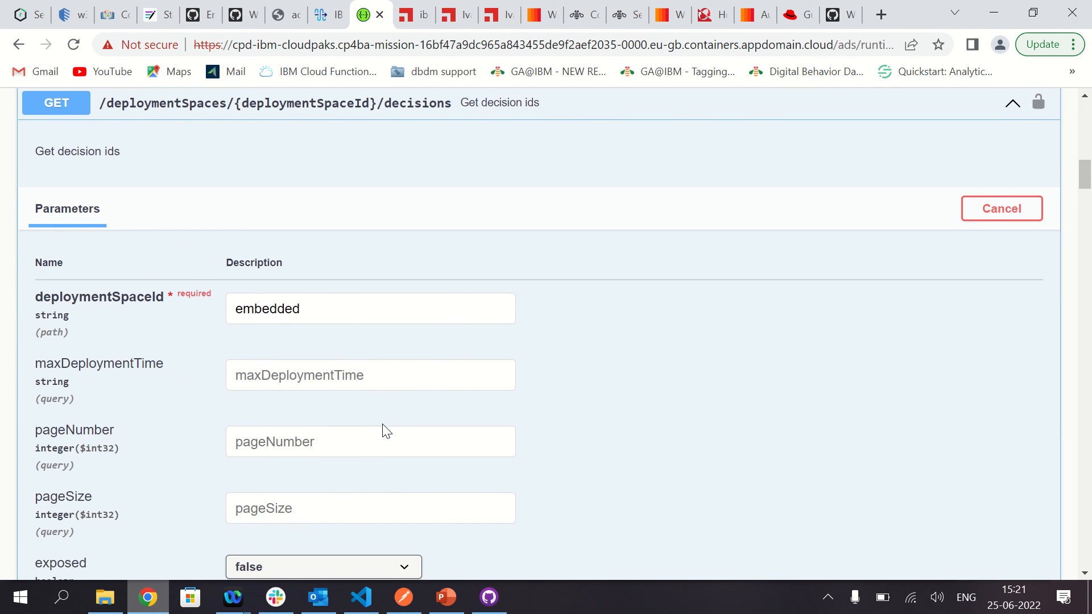
pyautogui.scroll(1, 127, 256)
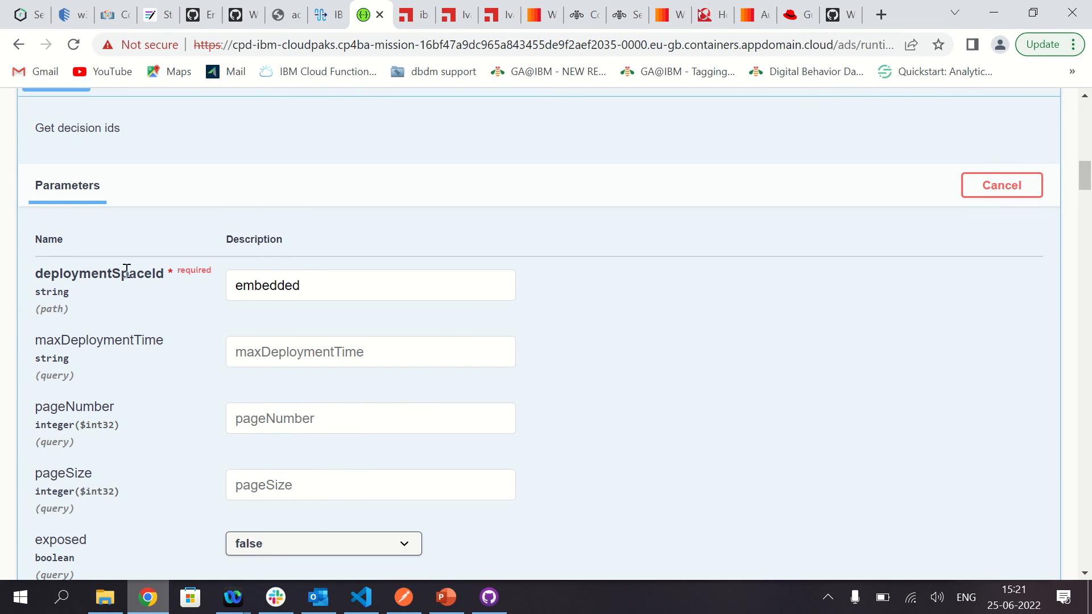
pyautogui.press('Return')
pyautogui.scroll(-9, 234, 401)
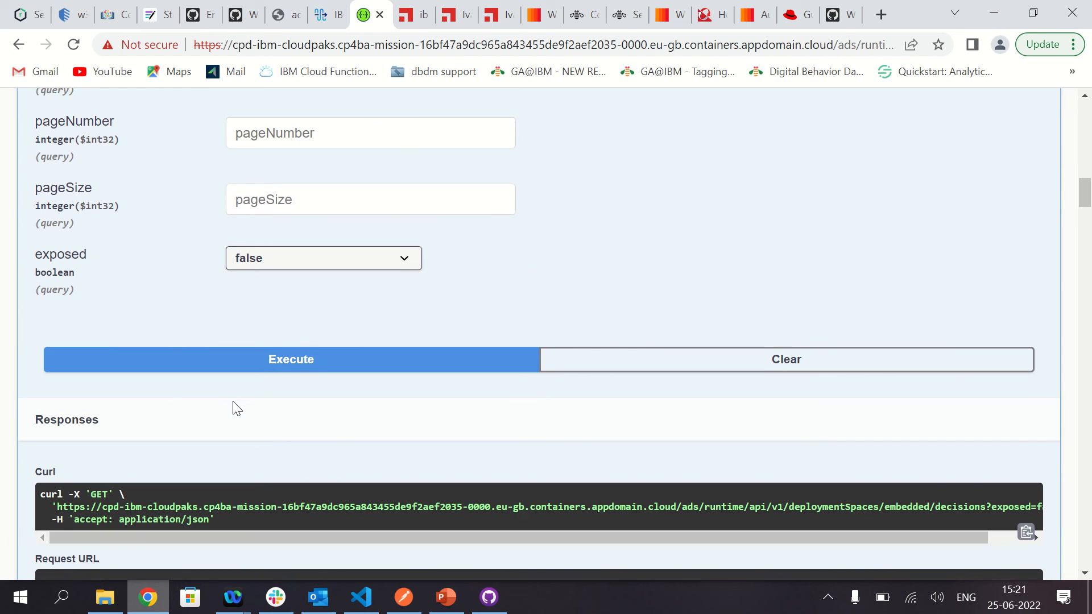
pyautogui.scroll(-5, 234, 401)
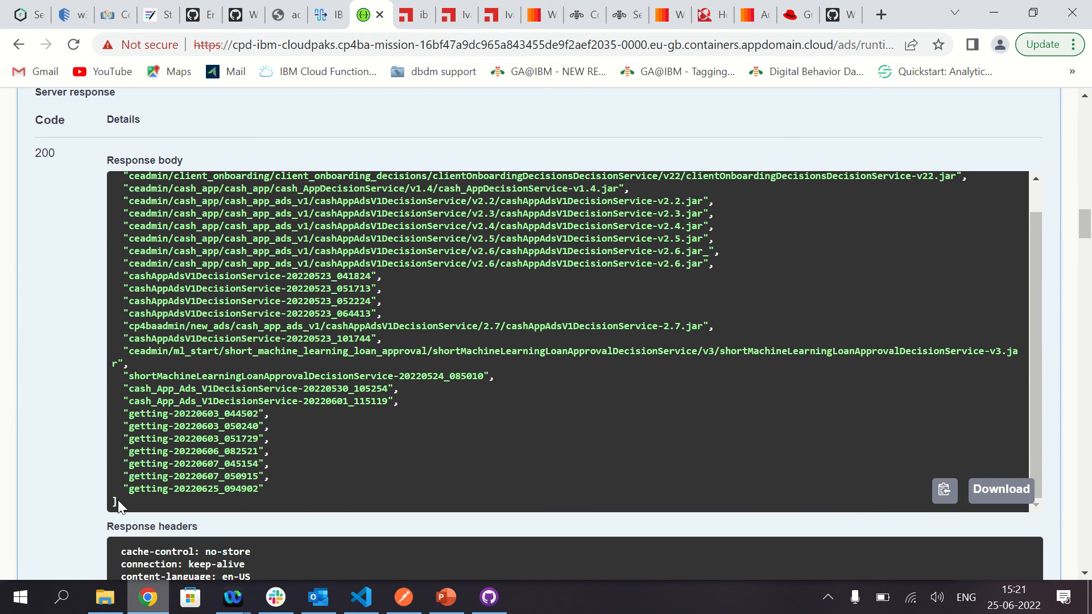
pyautogui.moveTo(127, 489); pyautogui.dragTo(259, 493)
pyautogui.hotkey('ctrl', 'c')
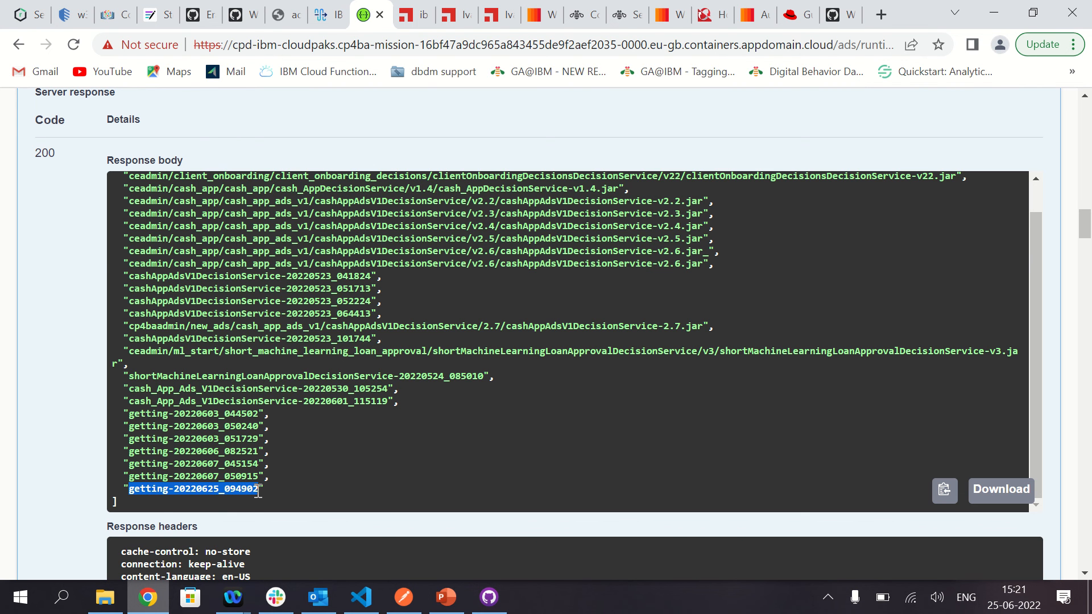
# Request the metadata for deploymentSpaceId embedded and decisionId getting-20220625_094902
pyautogui.scroll(8, 163, 289)
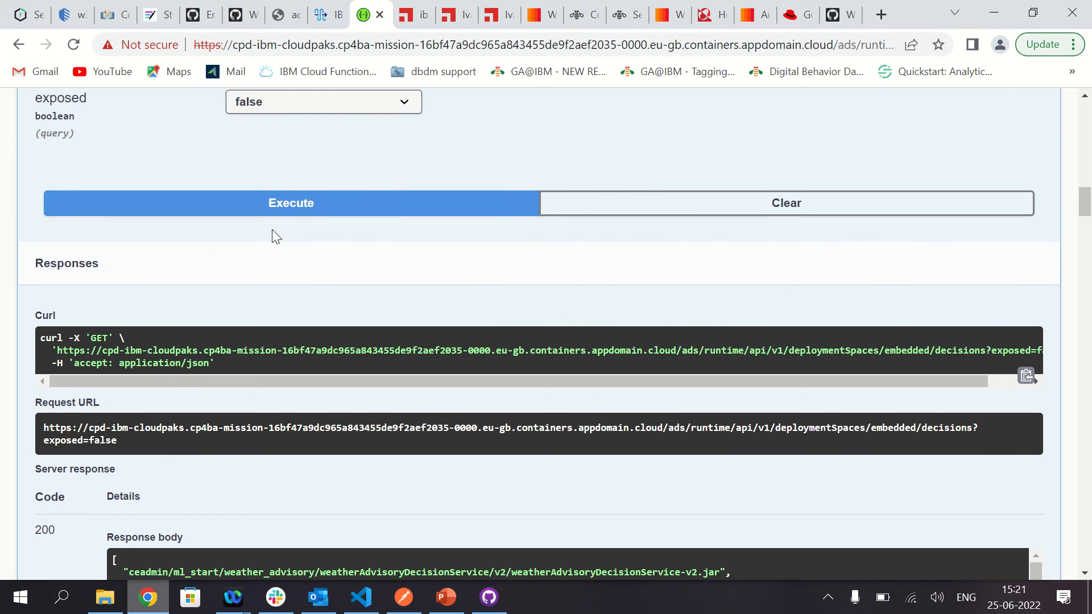
pyautogui.scroll(10, 248, 457)
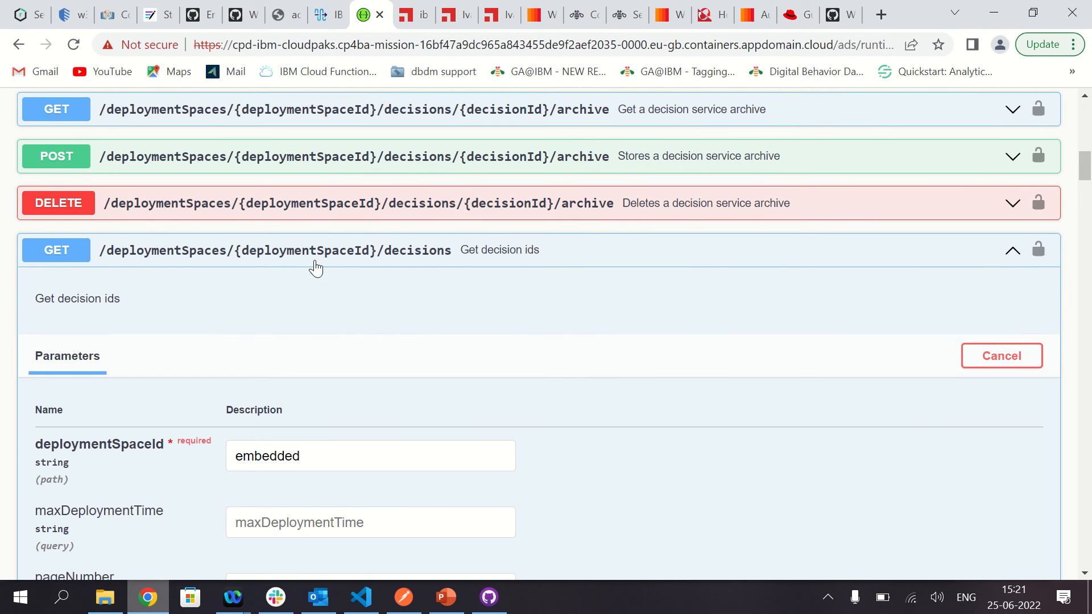
pyautogui.click(314, 262)
pyautogui.click(456, 292)
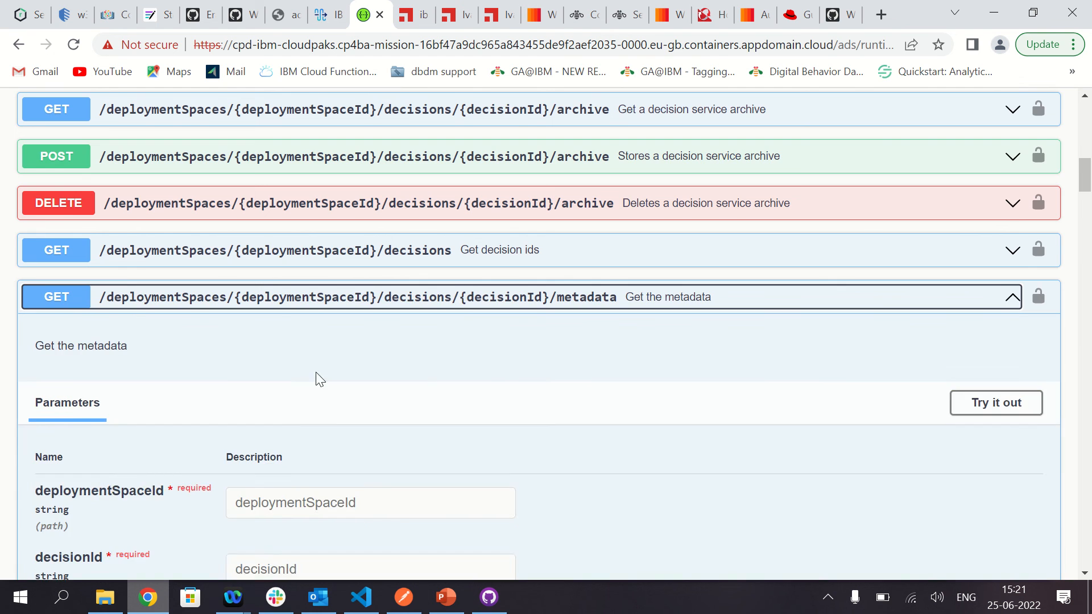
pyautogui.scroll(-3, 292, 394)
pyautogui.click(993, 231)
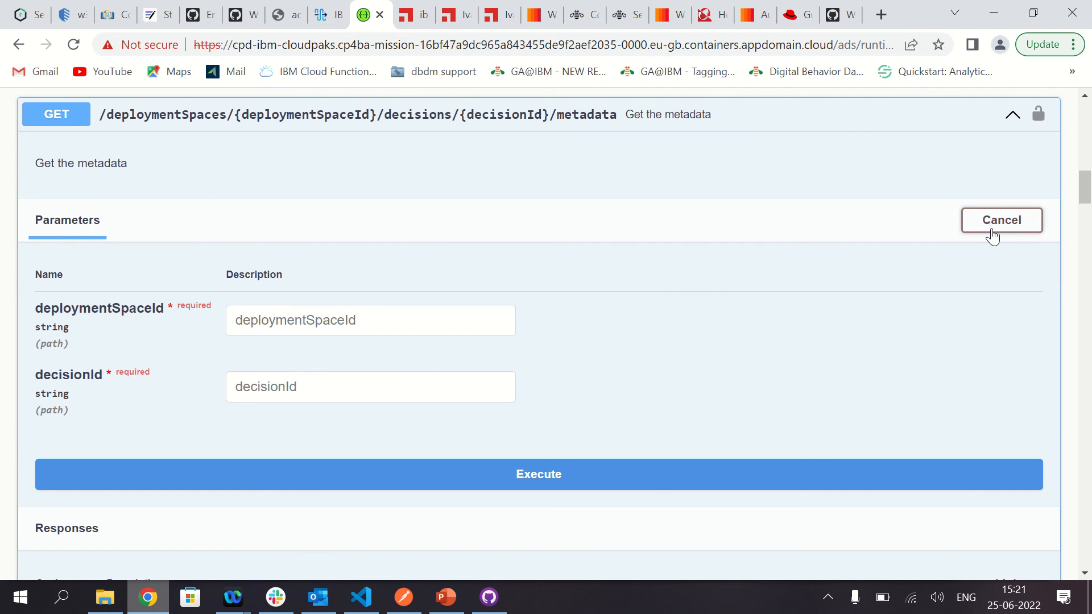
pyautogui.click(309, 321)
pyautogui.write('embedded')
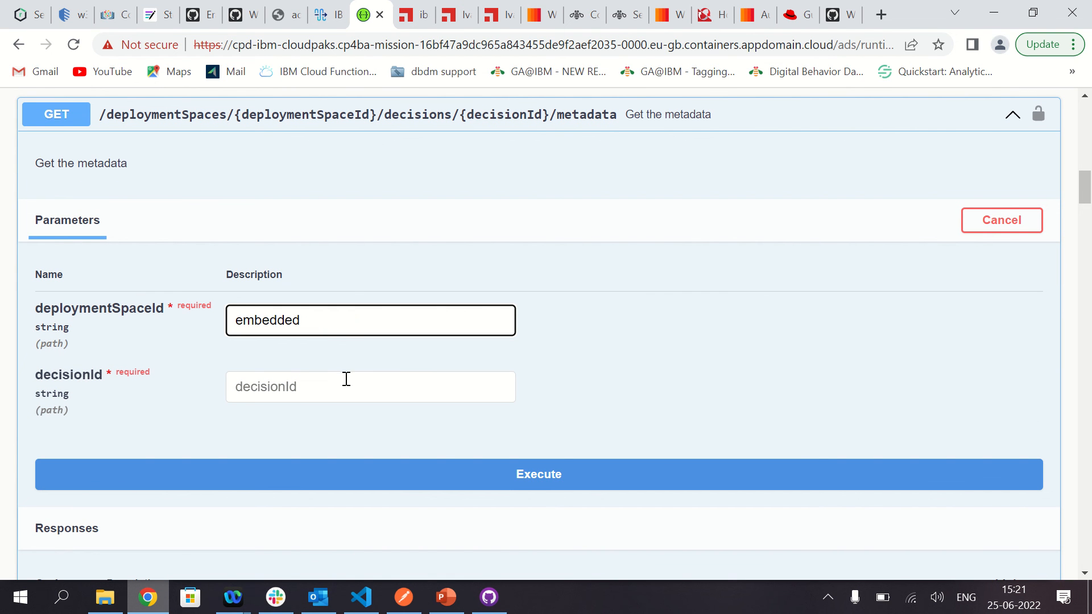
pyautogui.click(346, 380)
pyautogui.hotkey('ctrl', 'v')
pyautogui.click(506, 477)
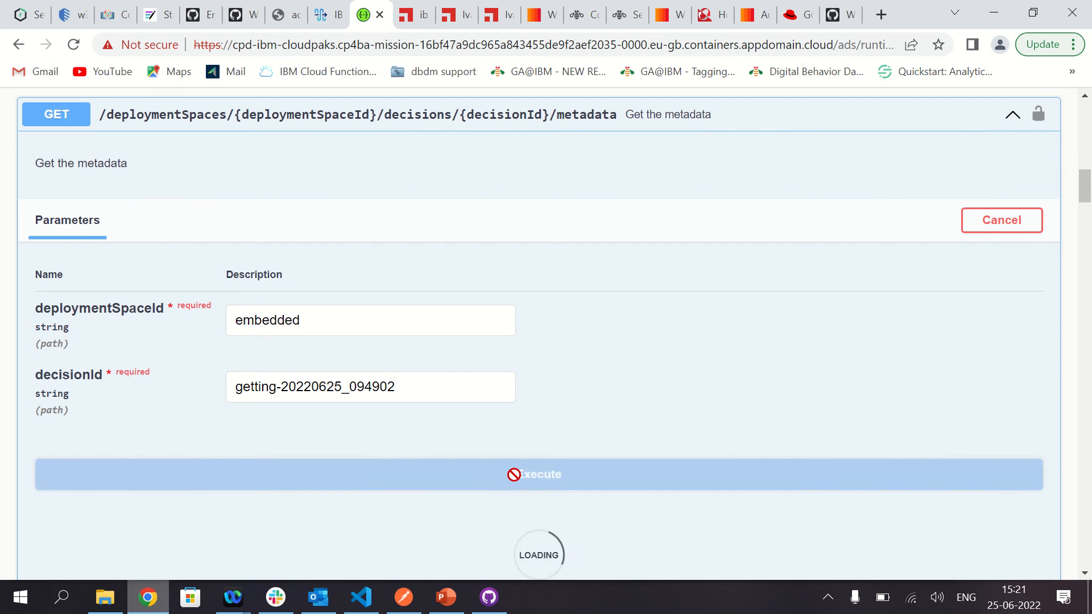
# Review the metadata response and copy the decisionServiceId value ceadmin.ads_cicd_pipeline.getting_started
pyautogui.scroll(-10, 514, 475)
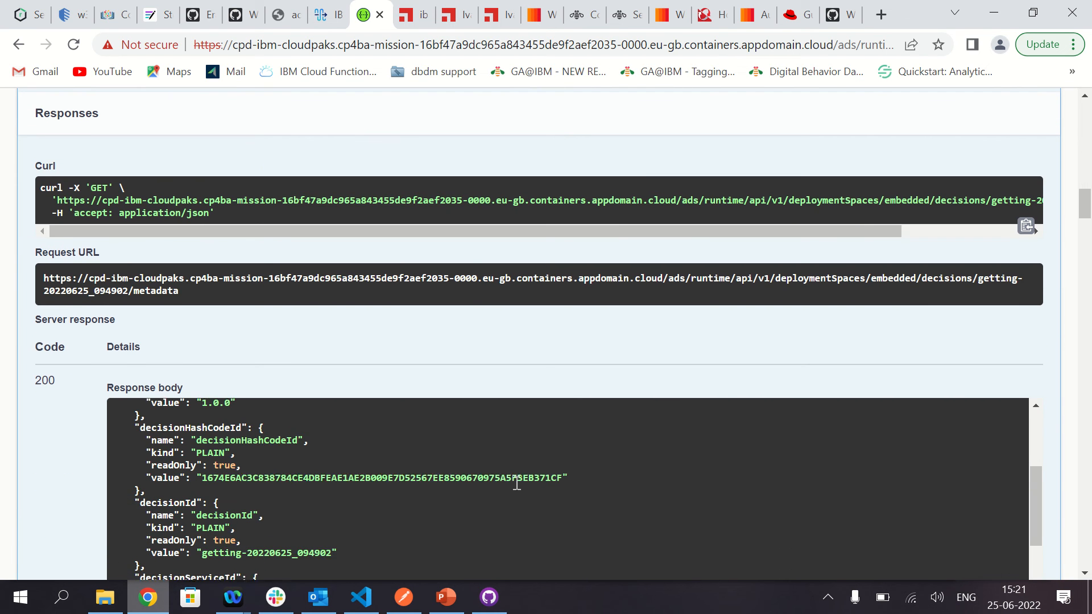
pyautogui.scroll(-4, 466, 252)
pyautogui.scroll(3, 322, 302)
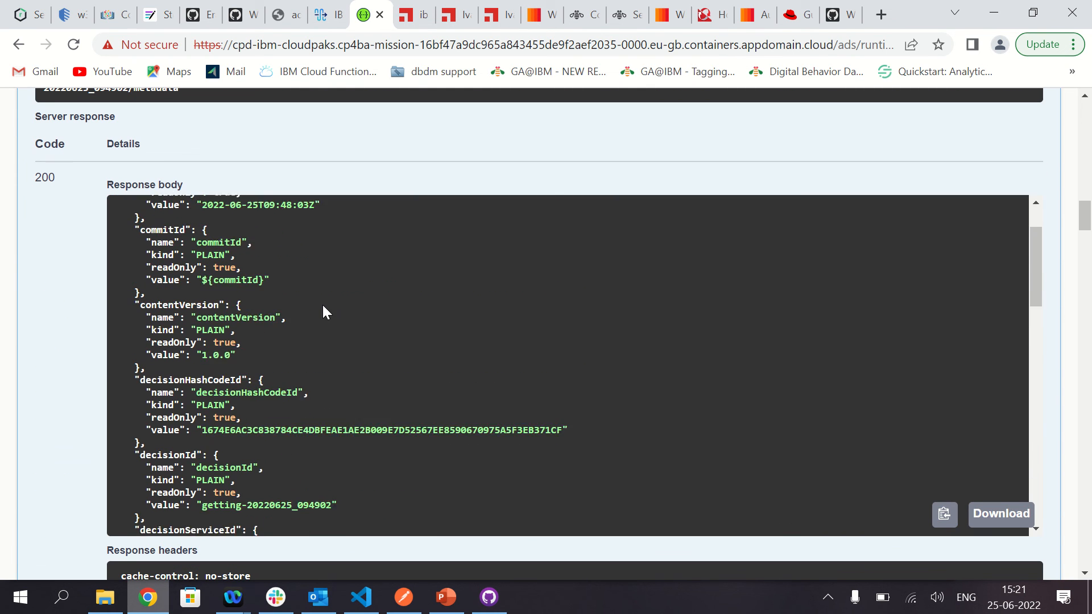
pyautogui.scroll(1, 321, 303)
pyautogui.scroll(-5, 322, 302)
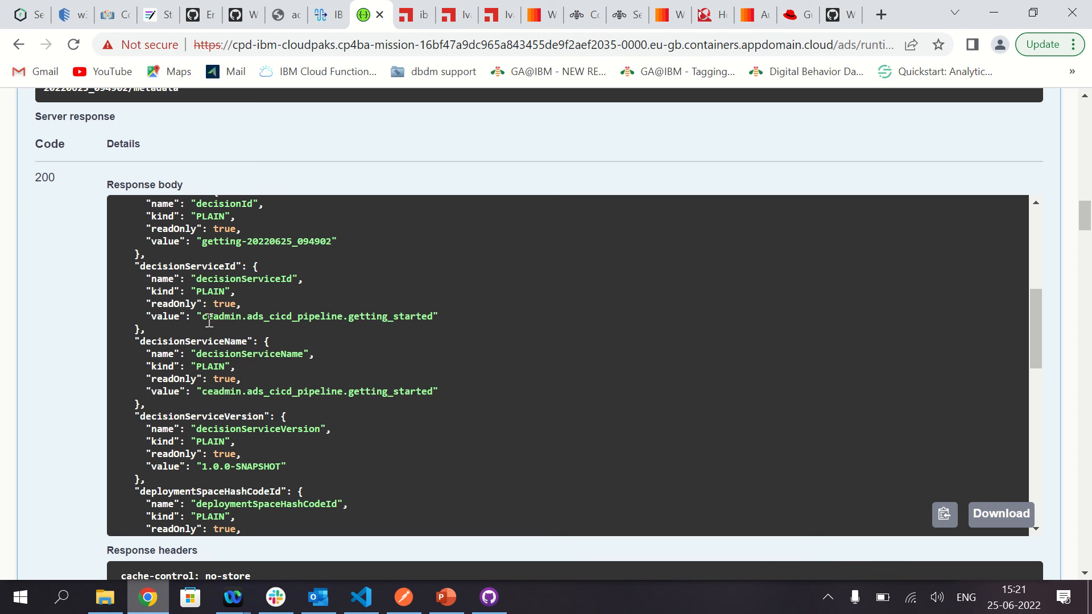
pyautogui.moveTo(205, 314); pyautogui.dragTo(429, 314)
pyautogui.hotkey('ctrl', 'c')
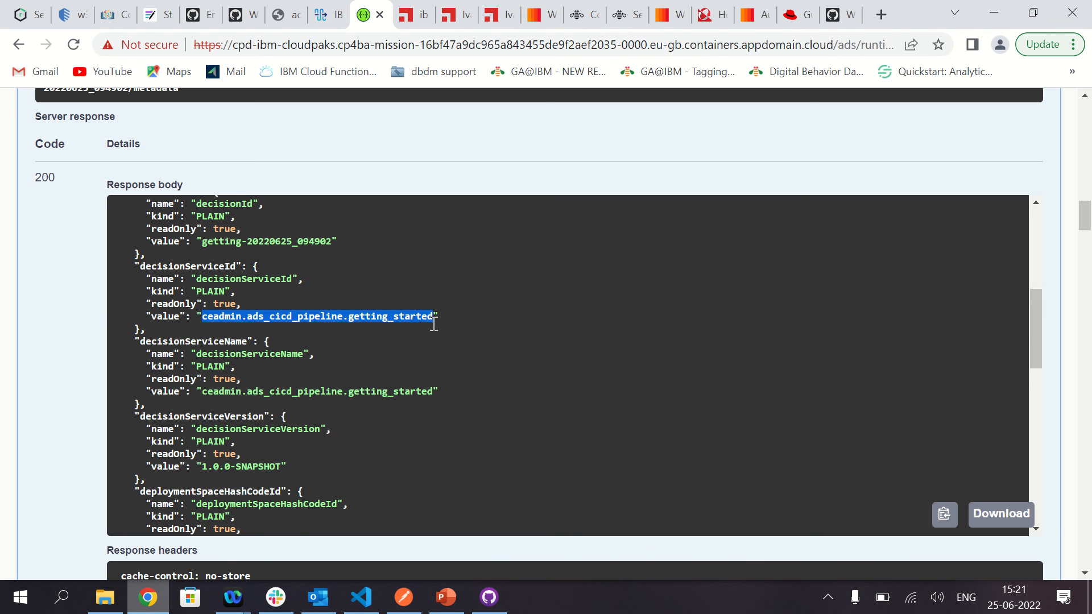
pyautogui.scroll(-1, 379, 398)
pyautogui.scroll(-5, 379, 398)
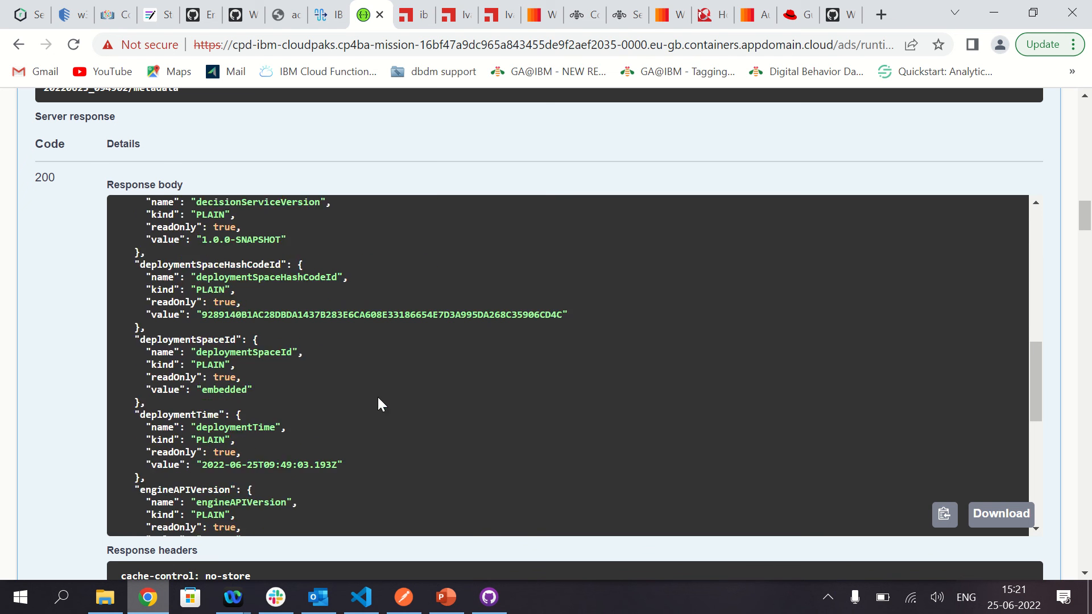
# Set decisionServiceId to ceadmin.ads_cicd_pipeline.getting_started in the last-deployed-version execute request
pyautogui.moveTo(432, 9)
pyautogui.click(431, 46)
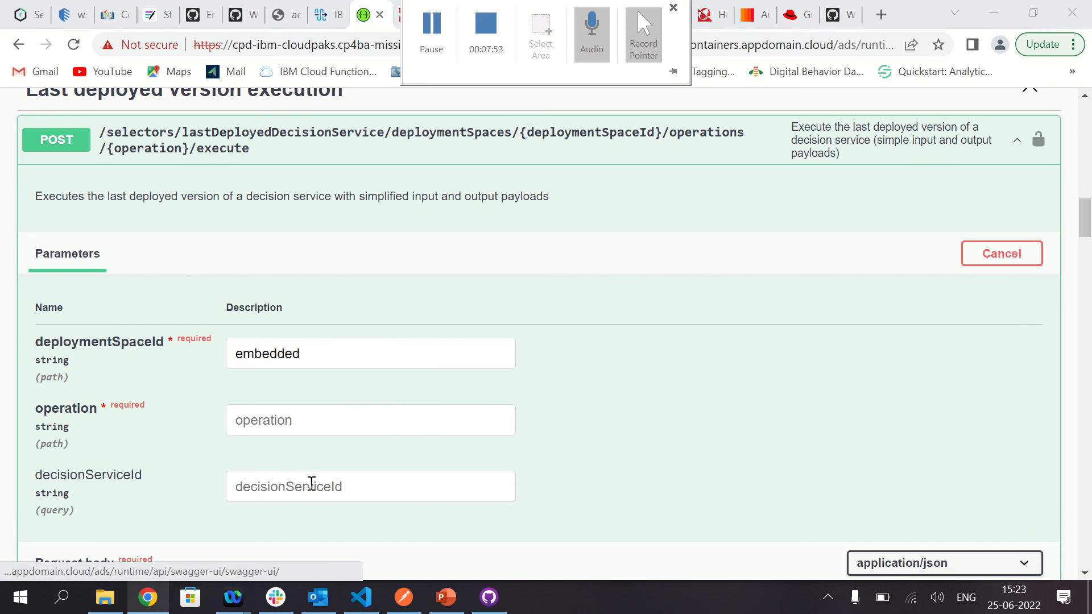
pyautogui.click(320, 487)
pyautogui.hotkey('ctrl', 'v')
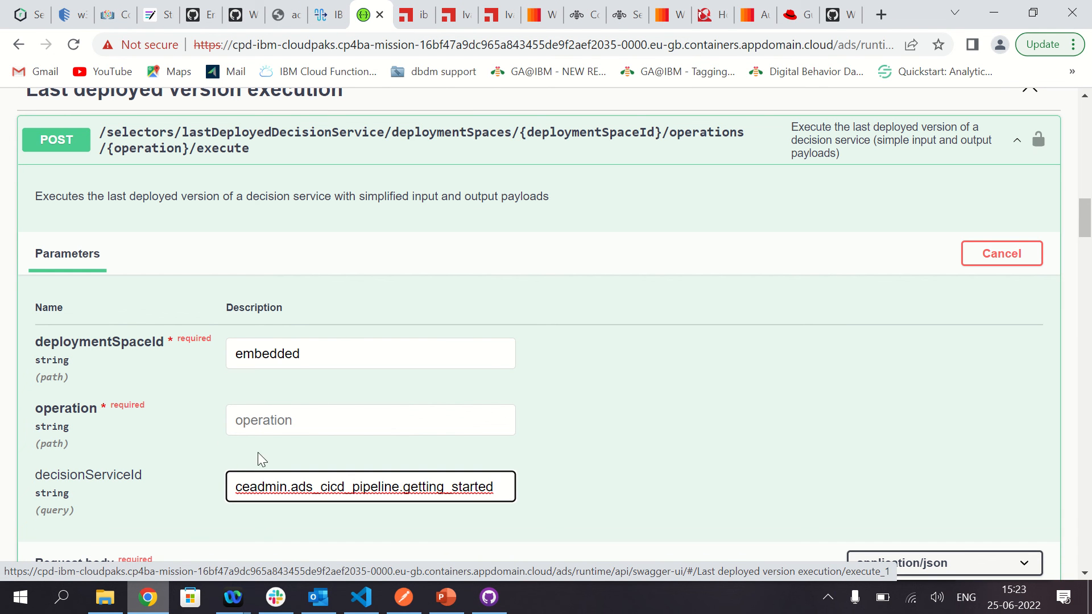
pyautogui.scroll(20, 565, 335)
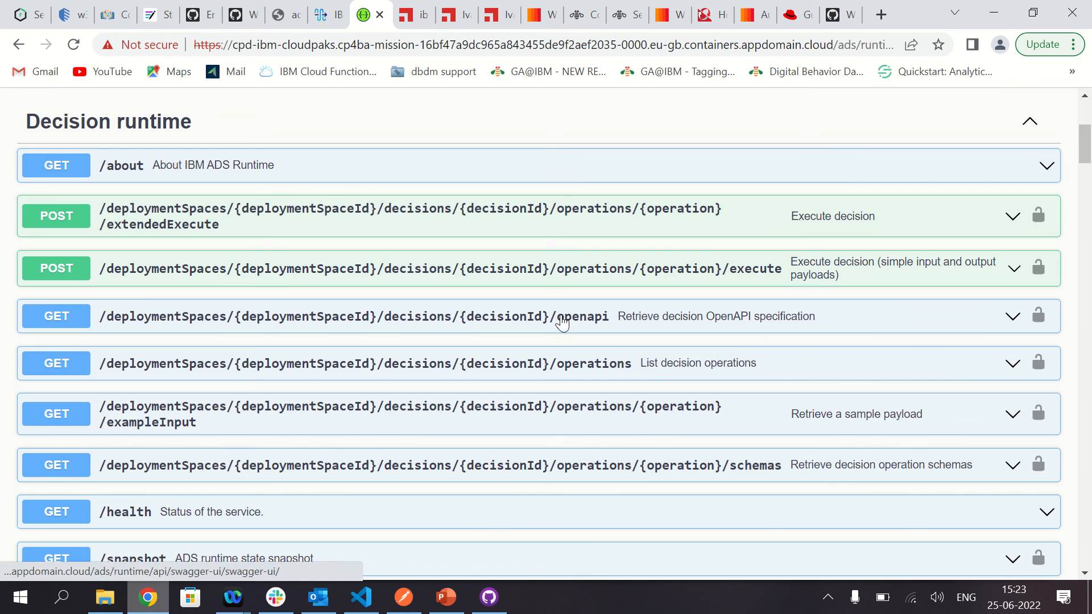
# List the operations of decision getting-20220625_094902 in the embedded deployment space and copy the operation name daily-advice from the response
pyautogui.click(654, 365)
pyautogui.scroll(-4, 465, 393)
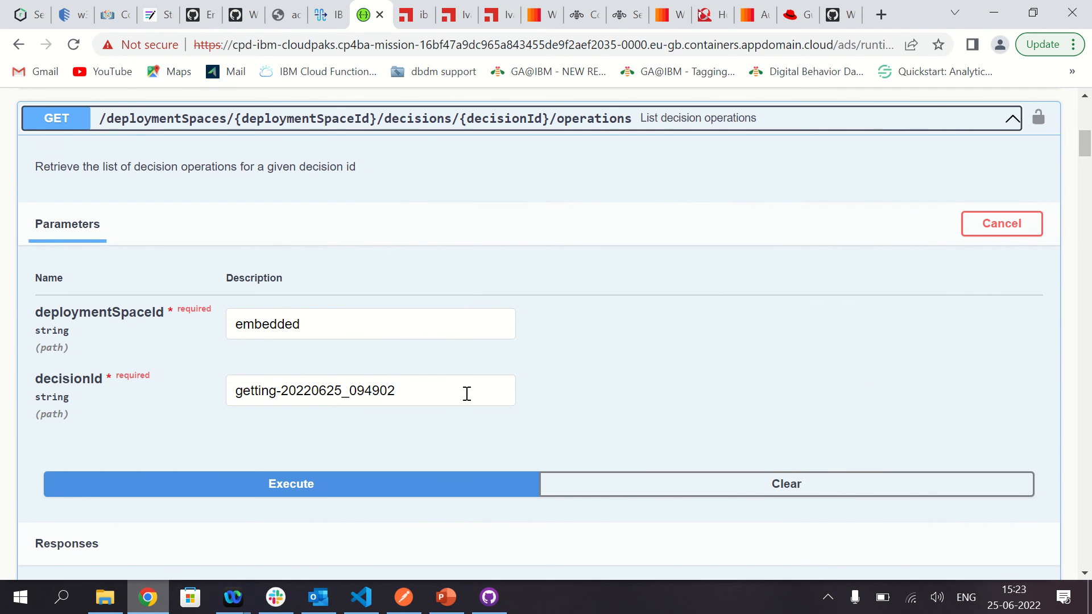
pyautogui.click(360, 485)
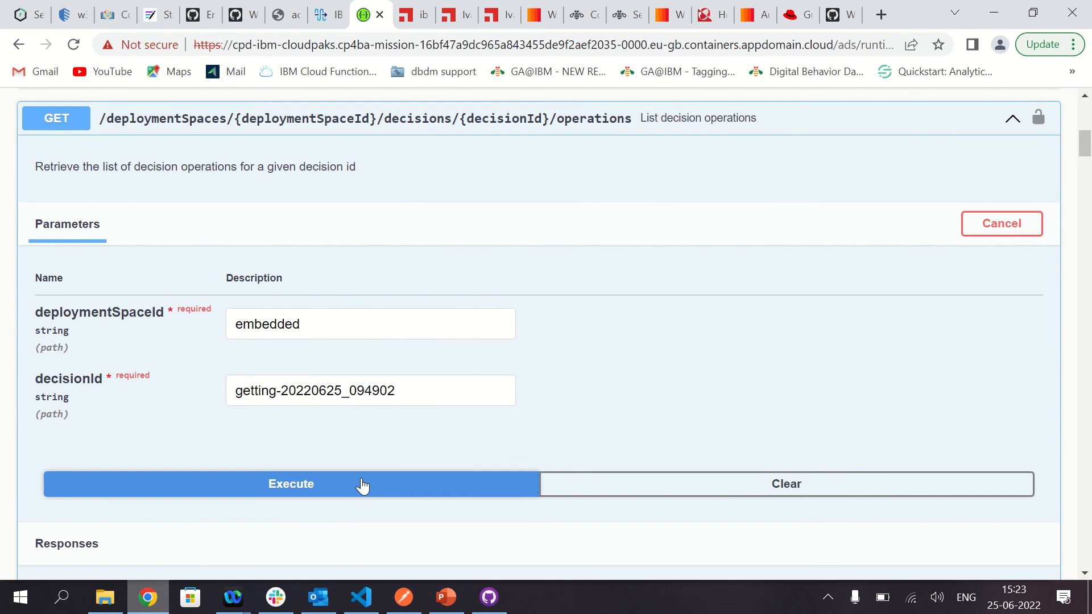
pyautogui.scroll(-5, 527, 404)
pyautogui.scroll(-2, 529, 405)
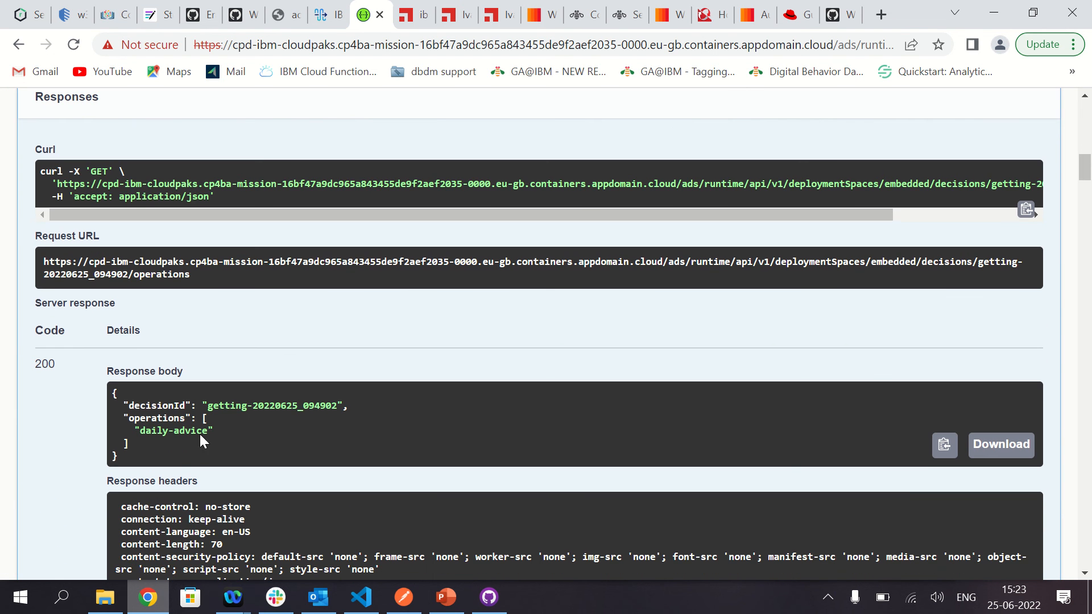
pyautogui.moveTo(139, 431); pyautogui.dragTo(208, 431)
pyautogui.hotkey('ctrl', 'c')
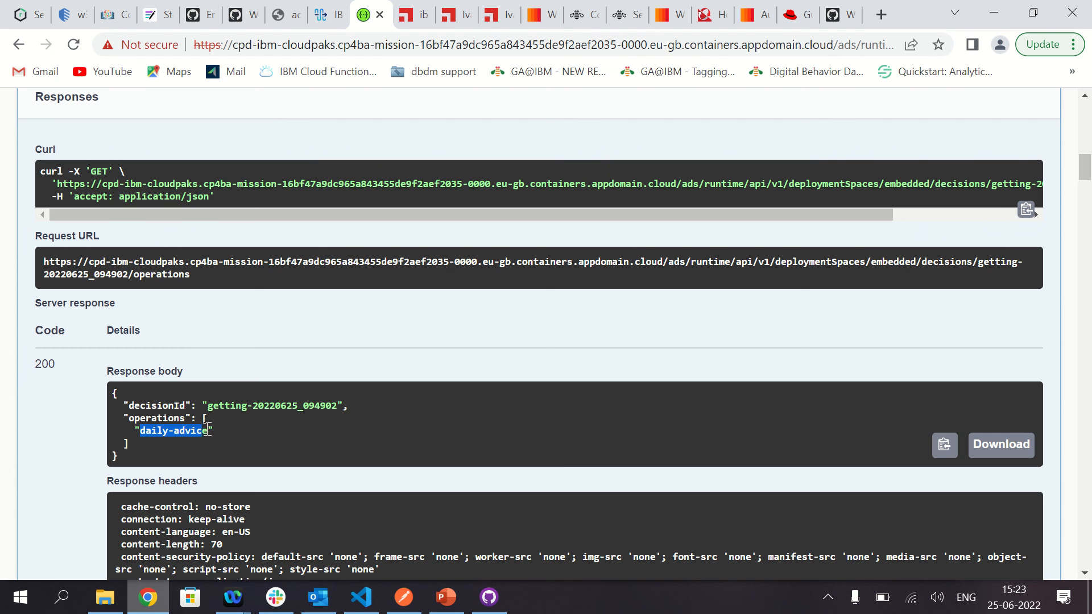
# Collapse the list-operations endpoint and set operation to daily-advice in the last-deployed-version execute request
pyautogui.scroll(9, 350, 188)
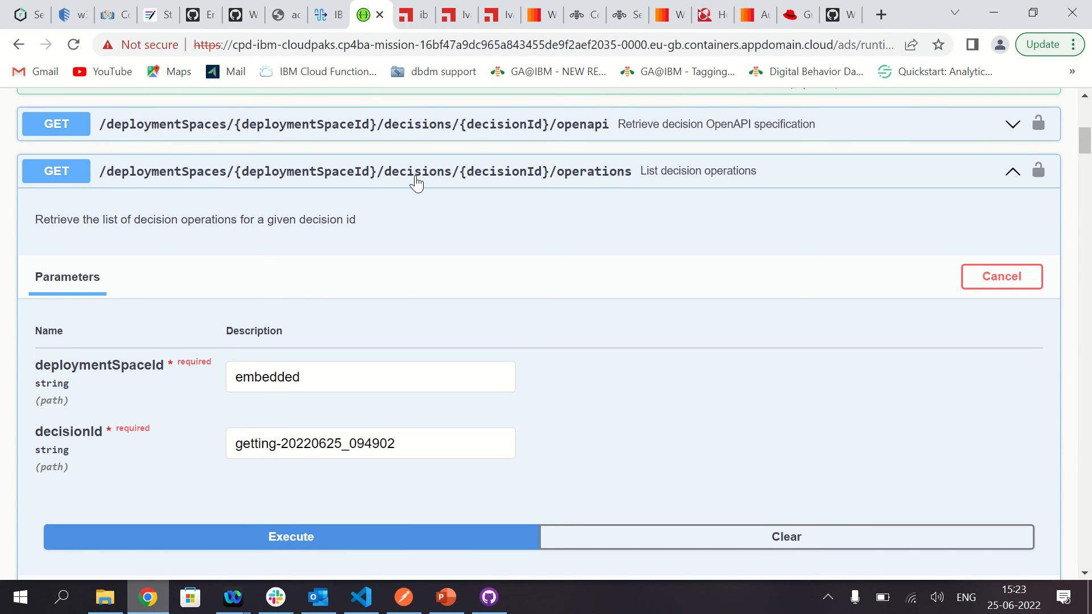
pyautogui.click(416, 181)
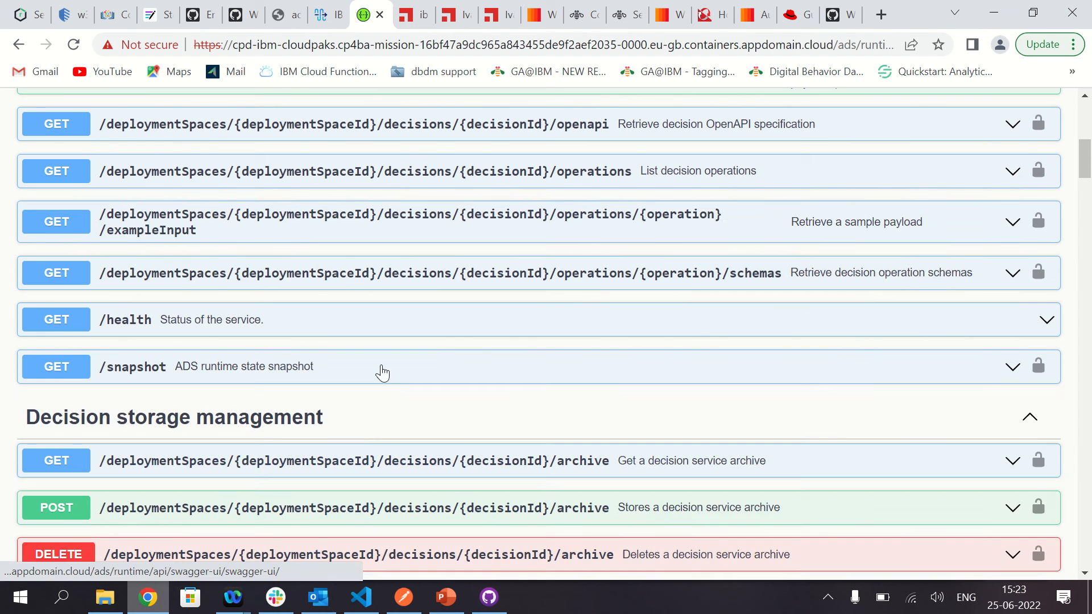
pyautogui.scroll(-15, 378, 370)
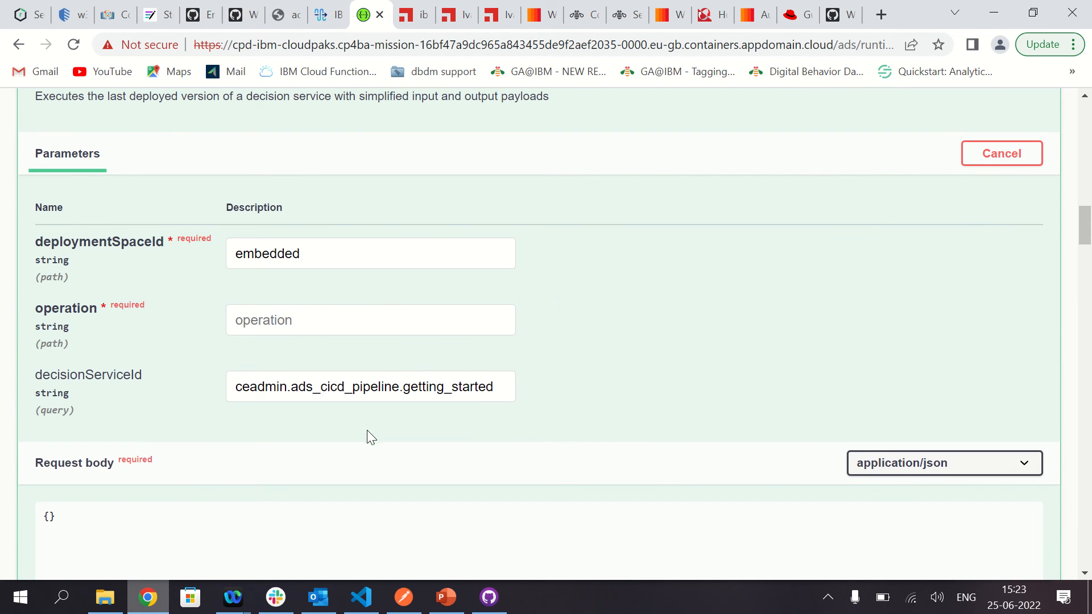
pyautogui.click(277, 320)
pyautogui.hotkey('ctrl', 'v')
pyautogui.scroll(-2, 178, 362)
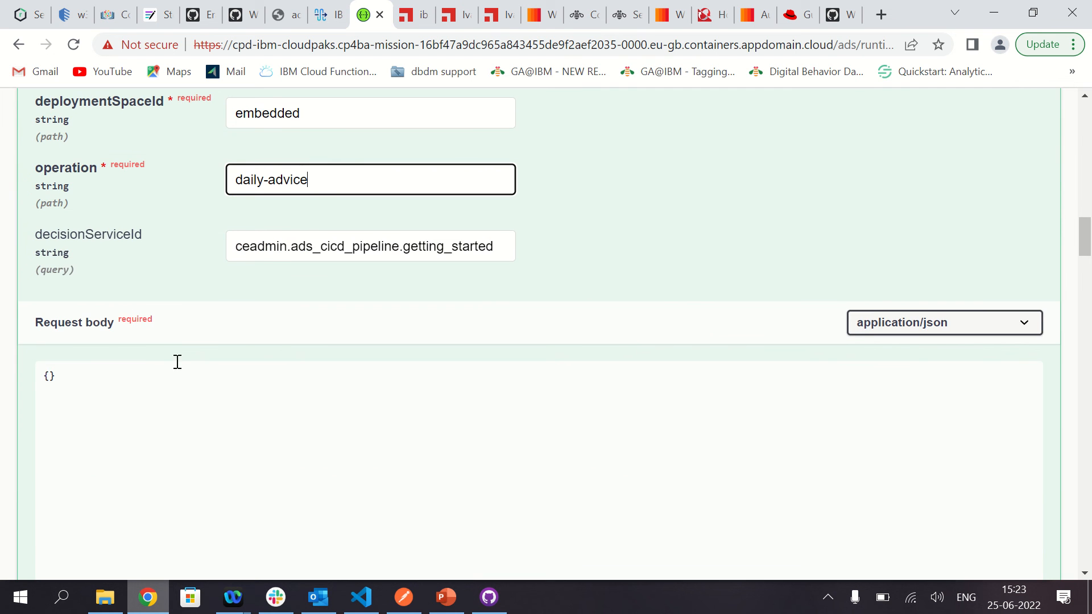
# Copy the complete Avery test data JSON from the Daily advice model's run page in Getting-started
pyautogui.scroll(-18, 429, 376)
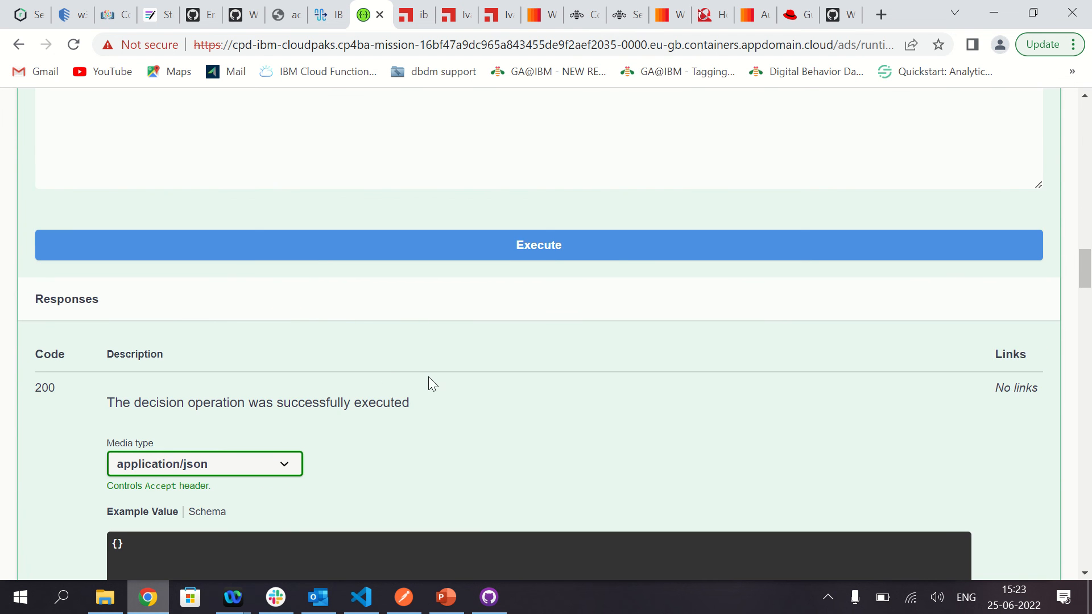
pyautogui.scroll(-20, 430, 380)
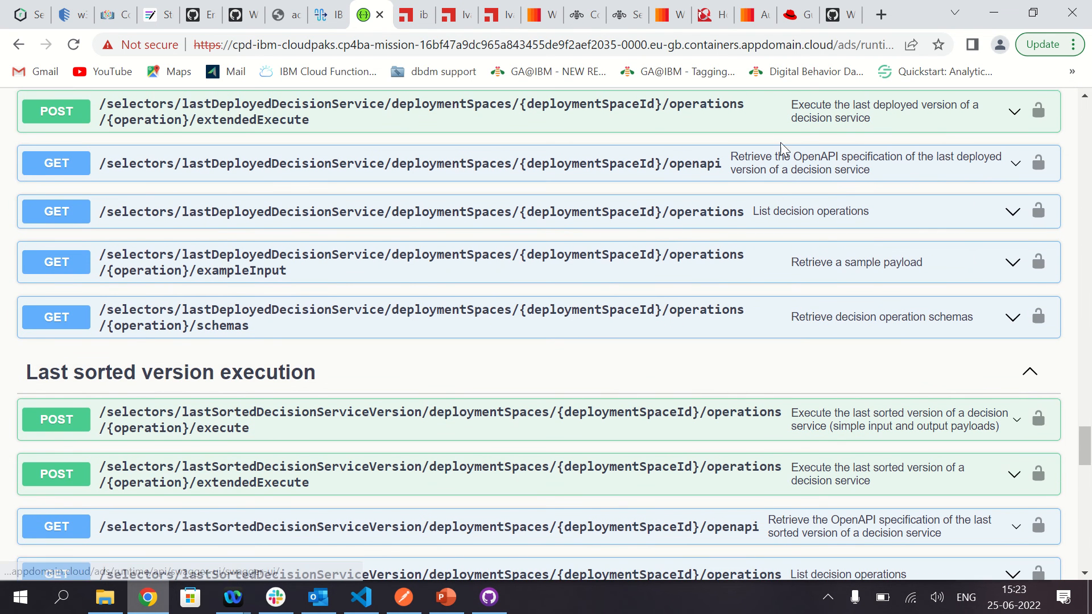
pyautogui.scroll(20, 415, 194)
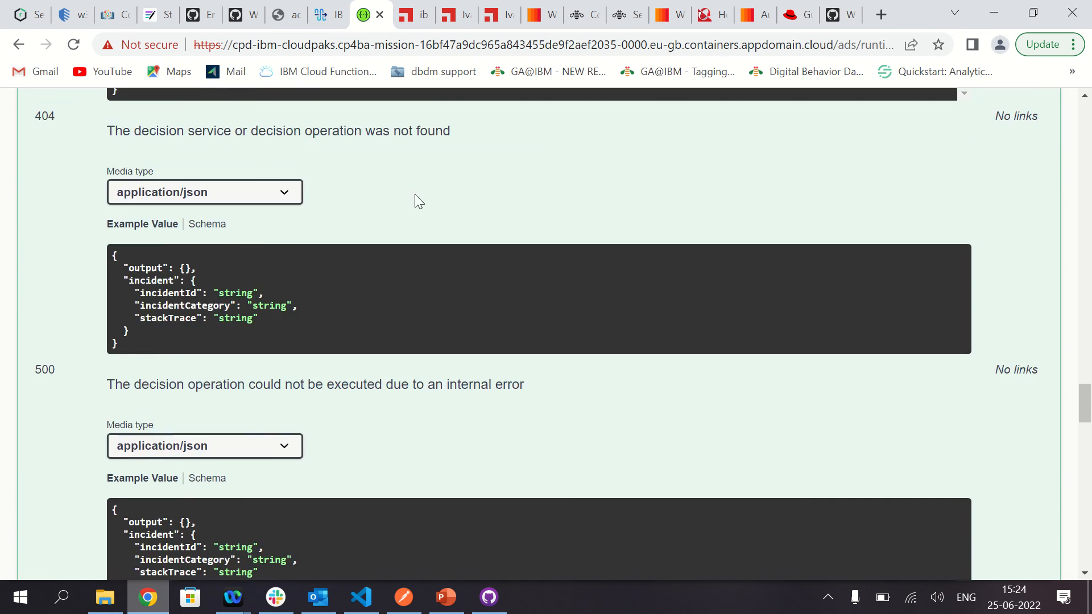
pyautogui.scroll(10, 414, 194)
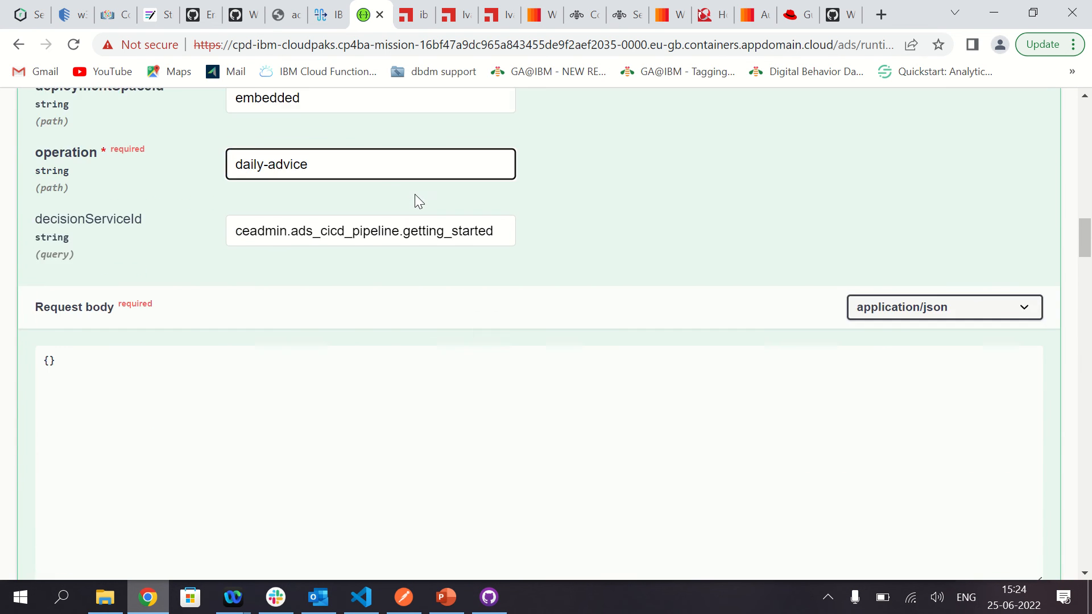
pyautogui.click(321, 19)
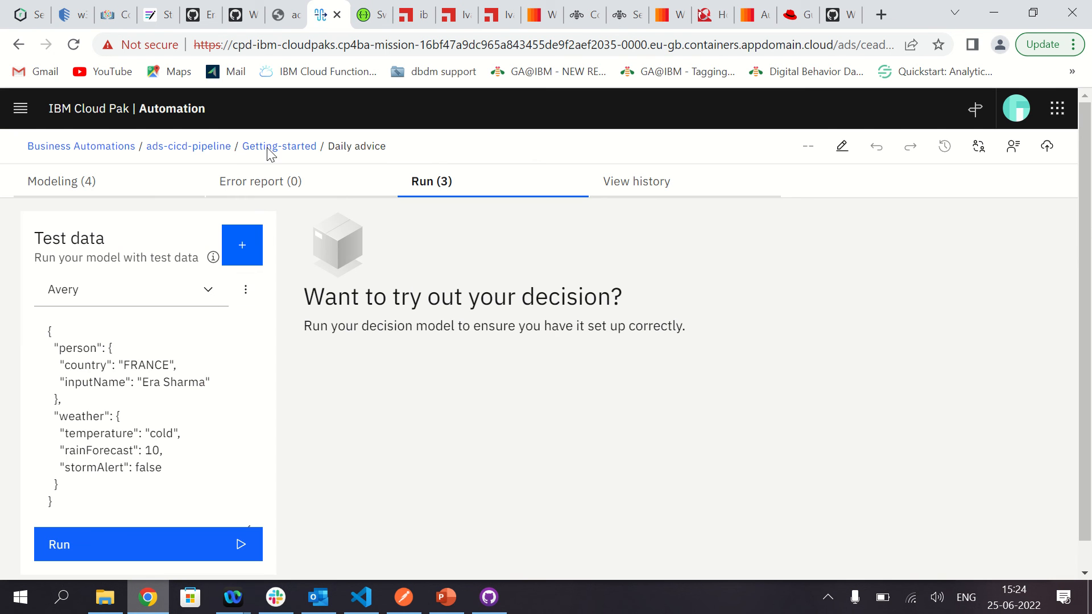
pyautogui.click(43, 364)
pyautogui.hotkey('ctrl', 'a')
pyautogui.hotkey('ctrl', 'c')
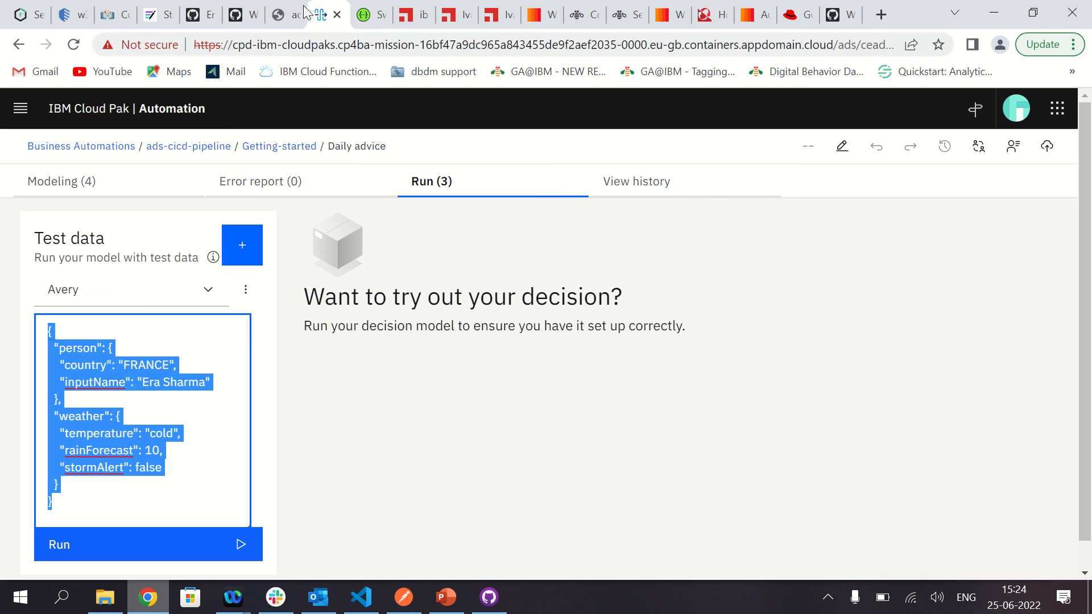
# Return to the Decision Runtime API page and replace the execute request's empty JSON body with the copied test data
pyautogui.click(369, 18)
pyautogui.click(112, 374)
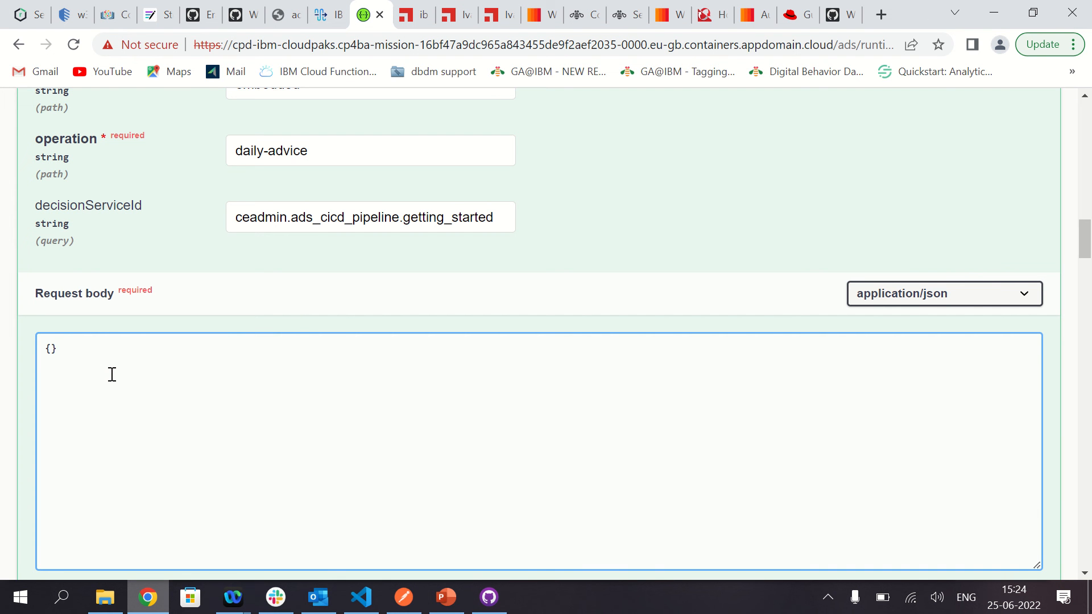
pyautogui.hotkey('ctrl', 'v')
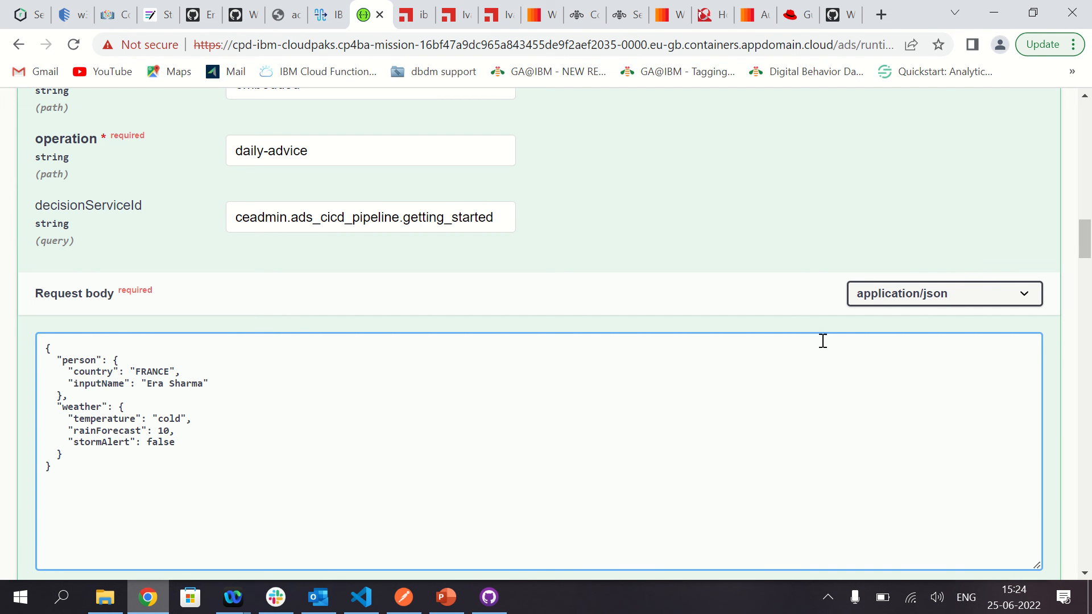
# Execute the last deployed version of the decision service with the filled-in request and review the server response
pyautogui.scroll(-4, 512, 341)
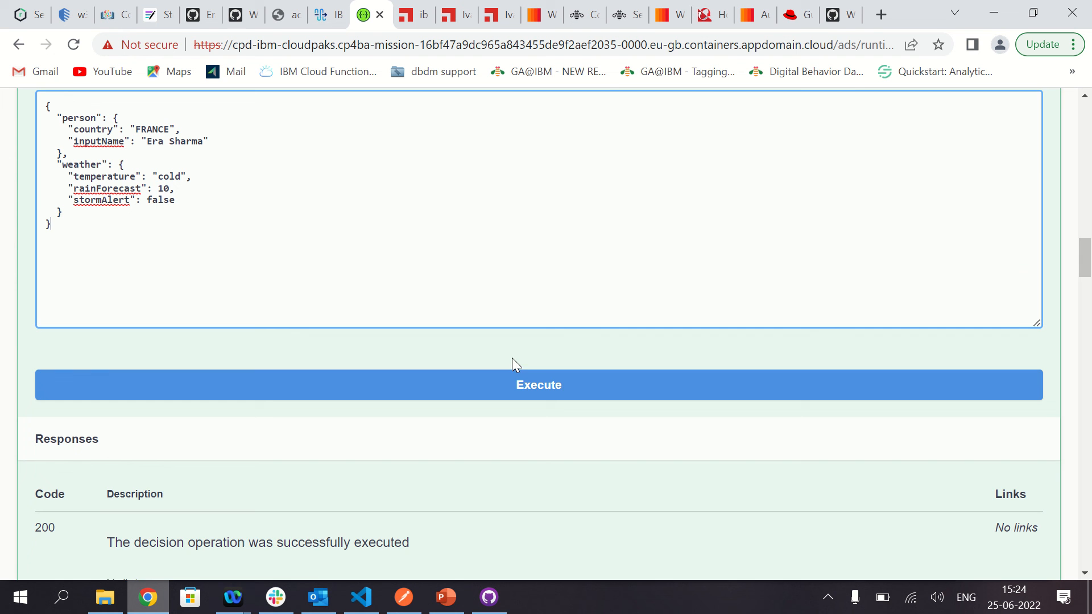
pyautogui.click(565, 385)
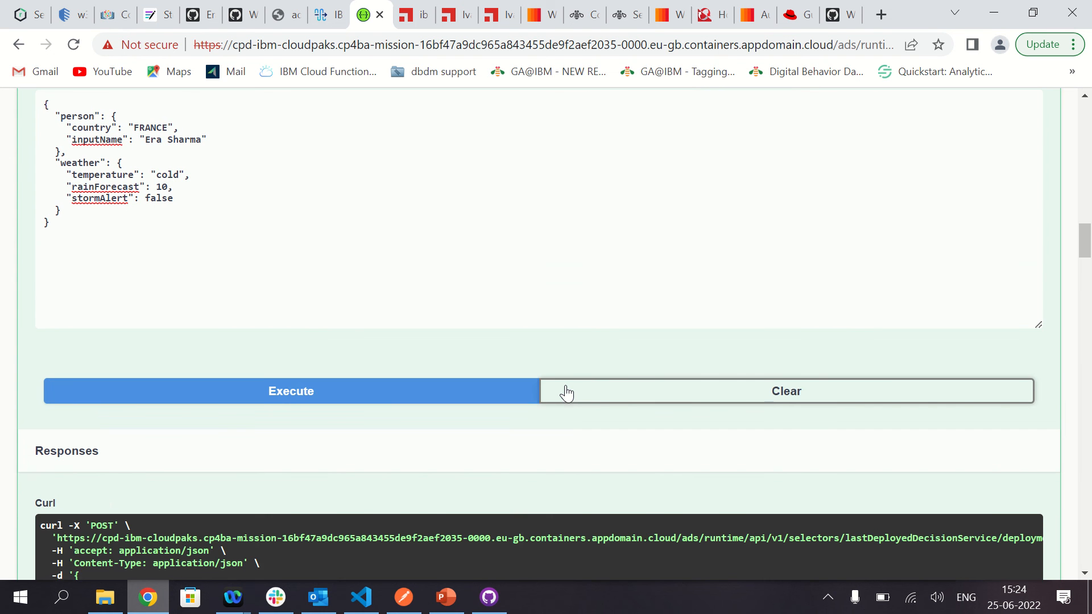
pyautogui.scroll(-6, 565, 384)
pyautogui.scroll(-2, 271, 510)
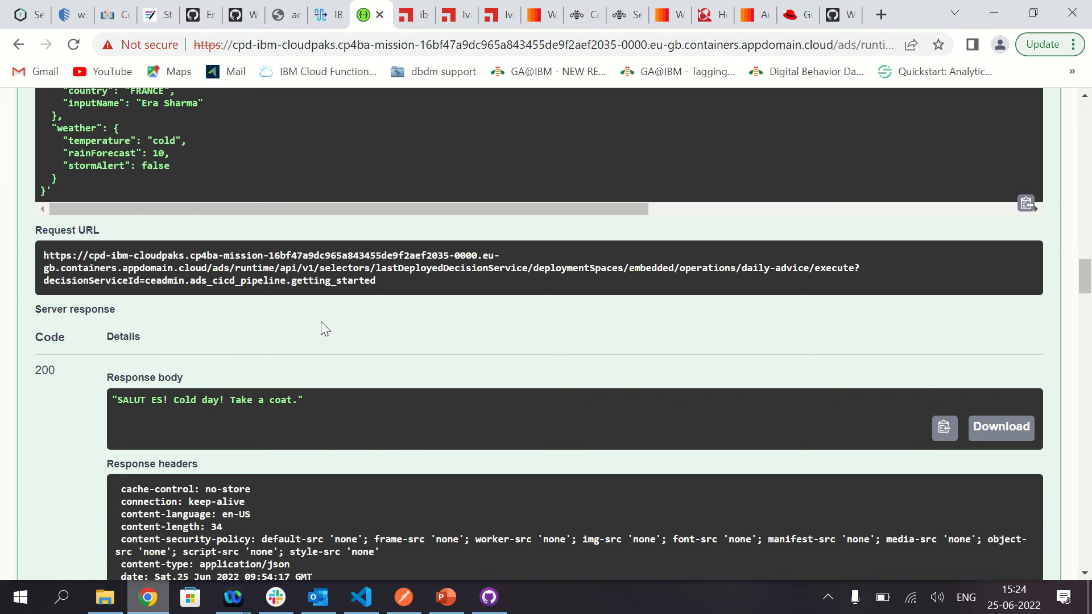
pyautogui.scroll(15, 322, 321)
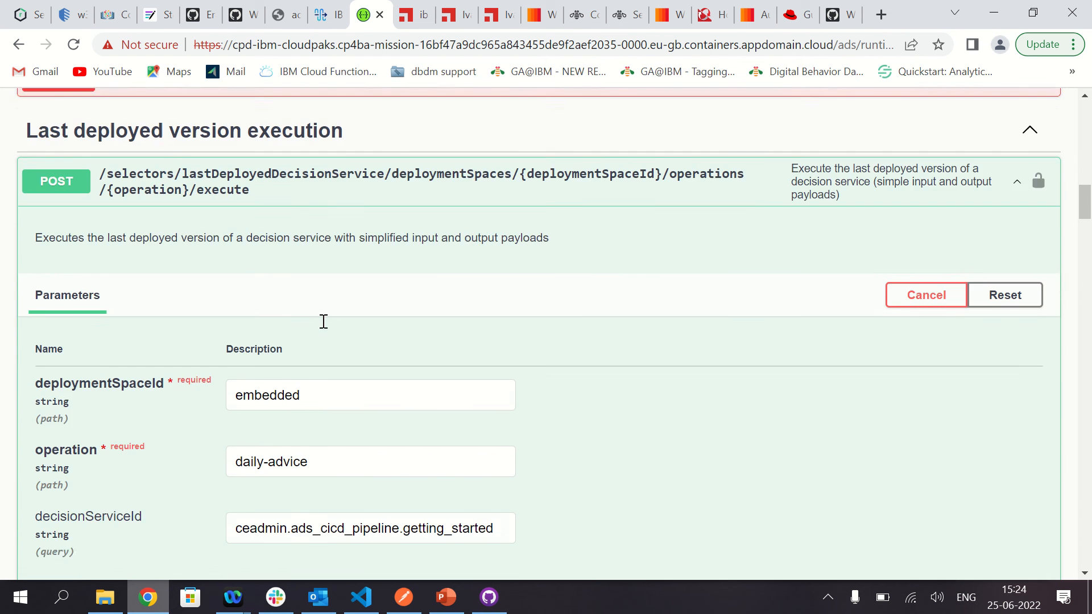
pyautogui.scroll(2, 323, 322)
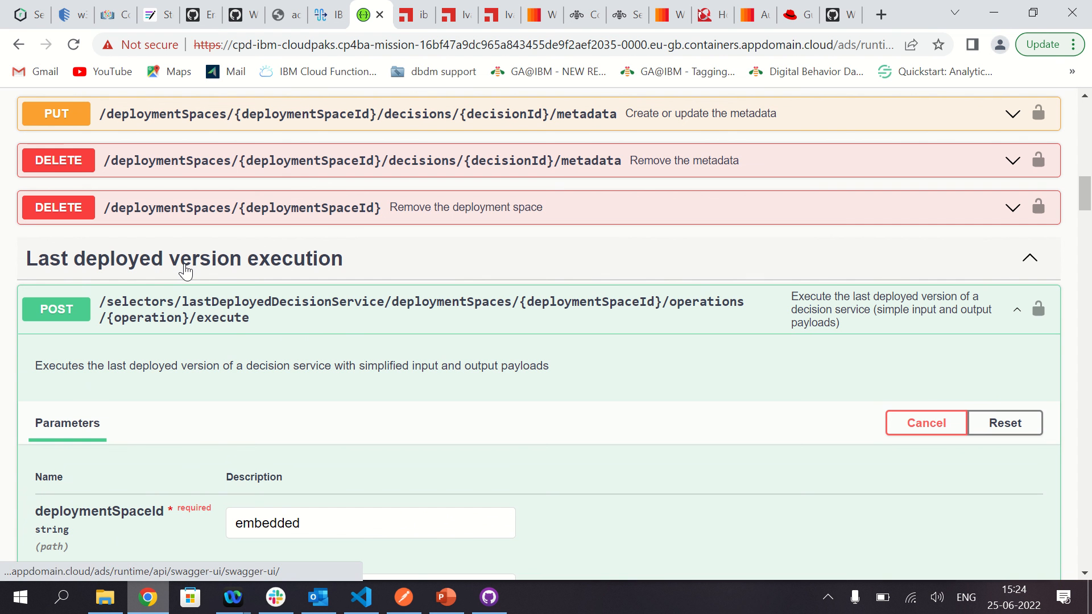